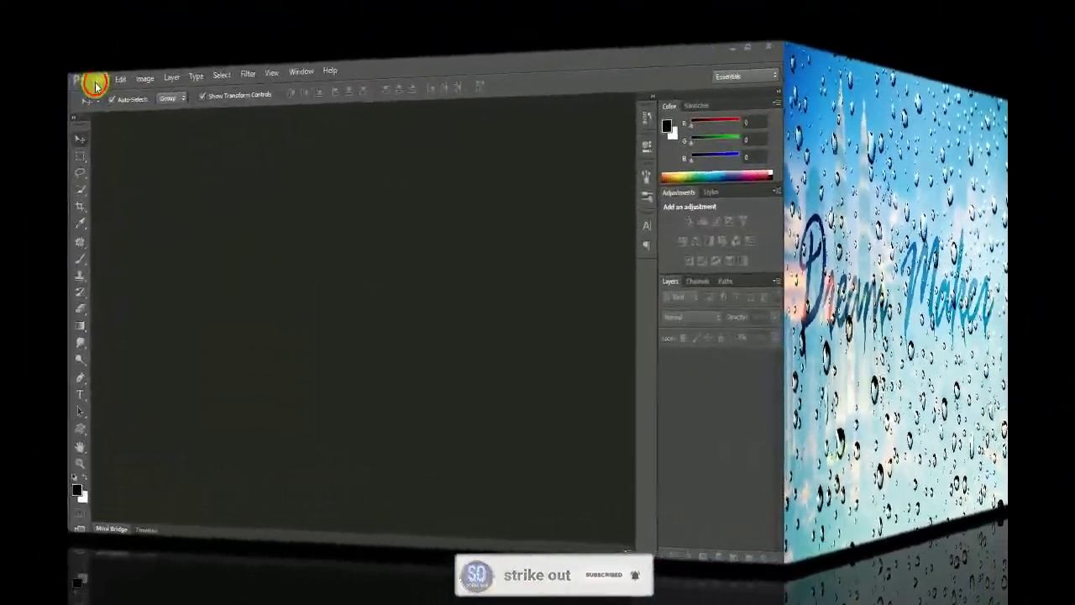
# Open kuala-lumpur-1820944_1920.jpg and rain-455124_1920.jpg from the Desktop together
pyautogui.click(48, 12)
pyautogui.click(77, 46)
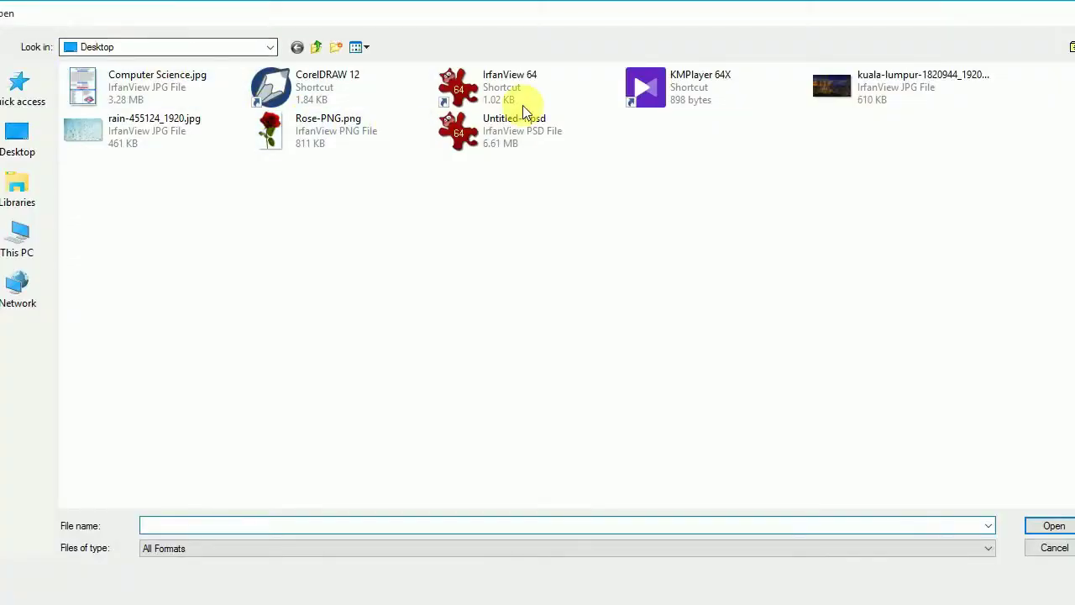
pyautogui.click(849, 90)
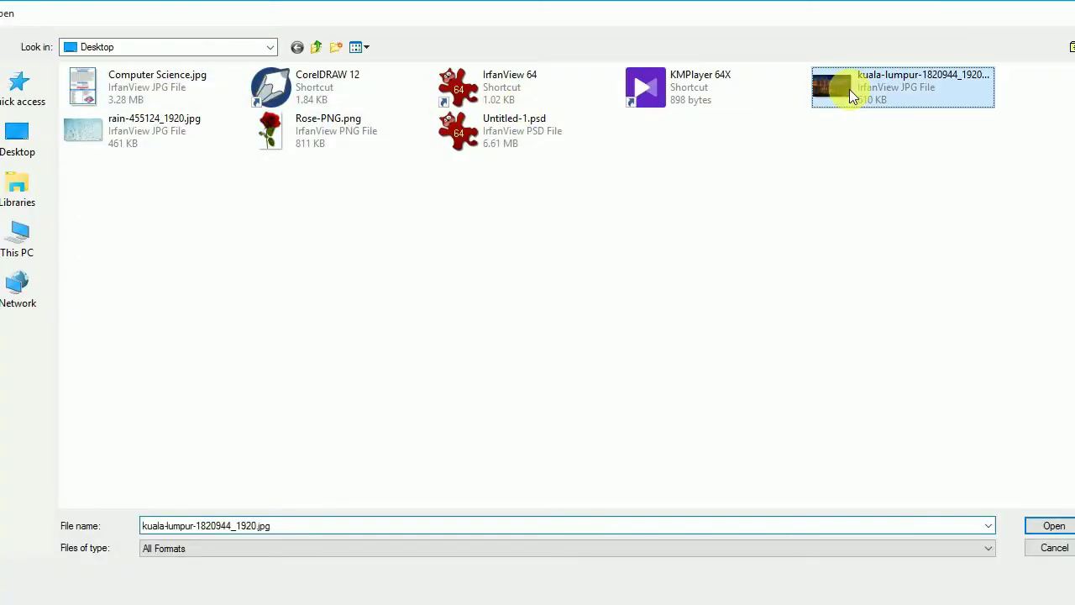
pyautogui.keyDown('ctrl'); pyautogui.click(166, 139); pyautogui.keyUp('ctrl')
pyautogui.click(1051, 522)
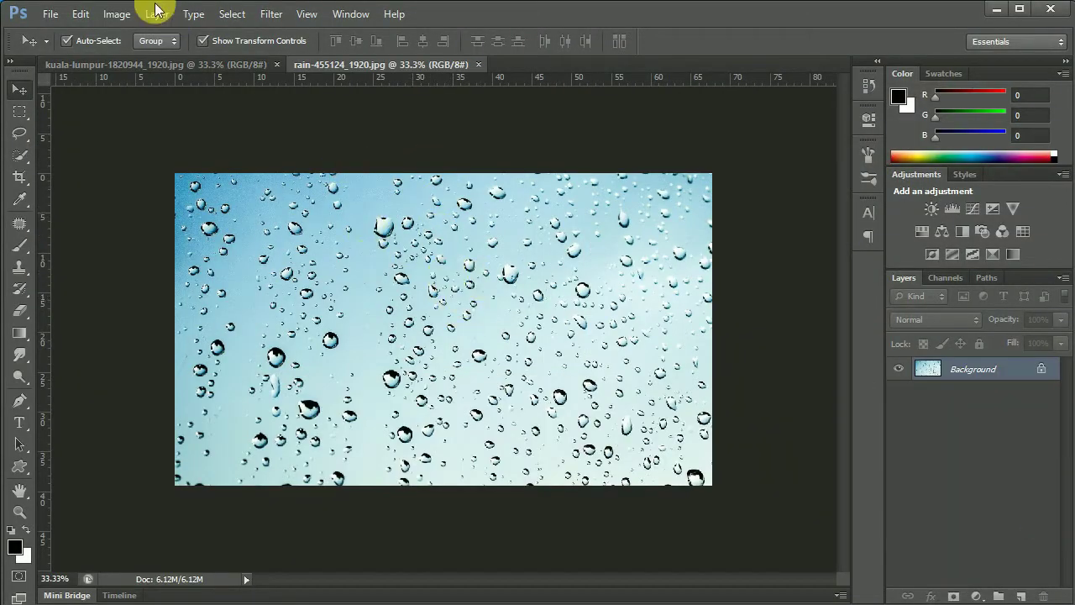
# Select the entire Kuala Lumpur image and cut it to the clipboard
pyautogui.click(200, 64)
pyautogui.click(389, 64)
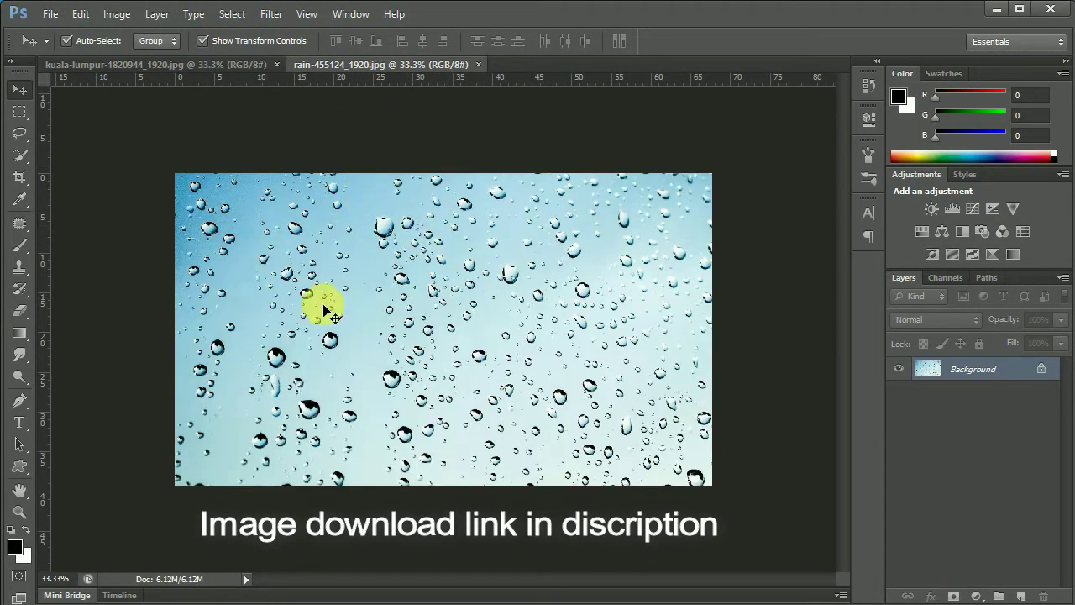
pyautogui.click(220, 66)
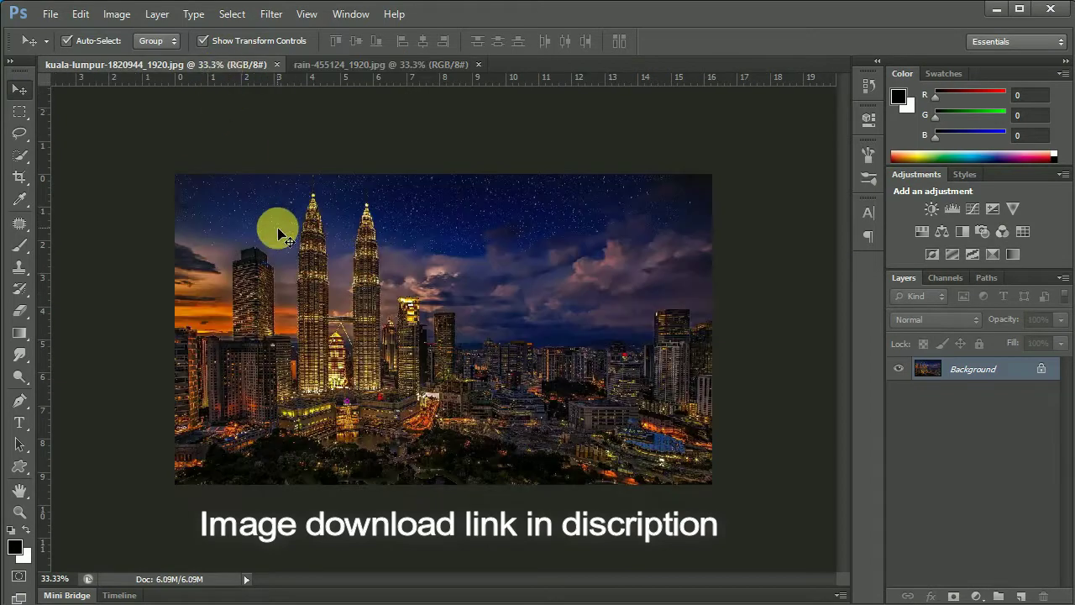
pyautogui.click(250, 19)
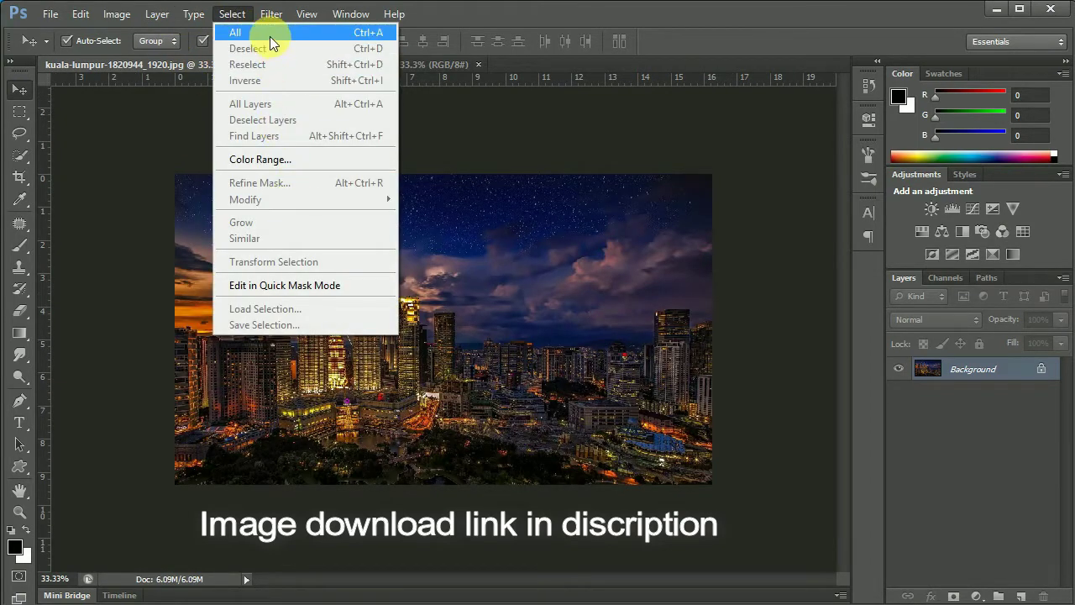
pyautogui.click(269, 33)
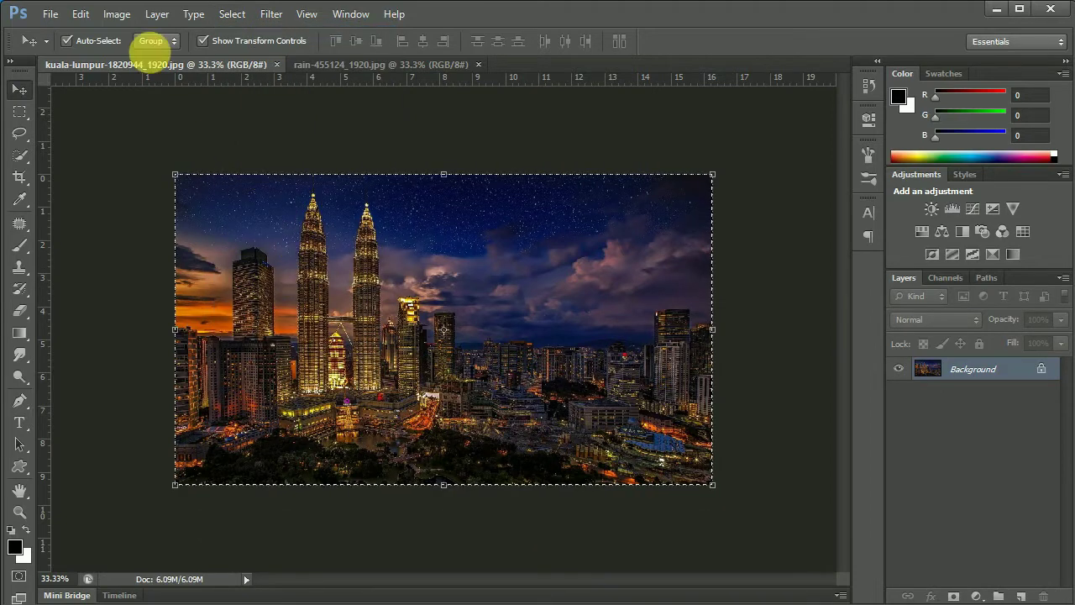
pyautogui.click(80, 14)
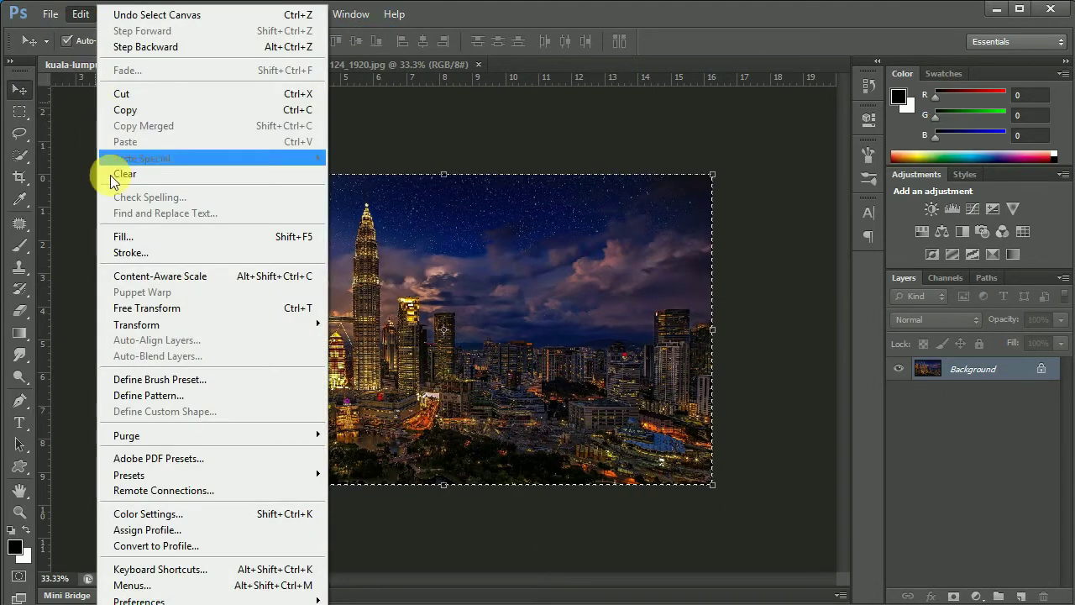
pyautogui.click(156, 94)
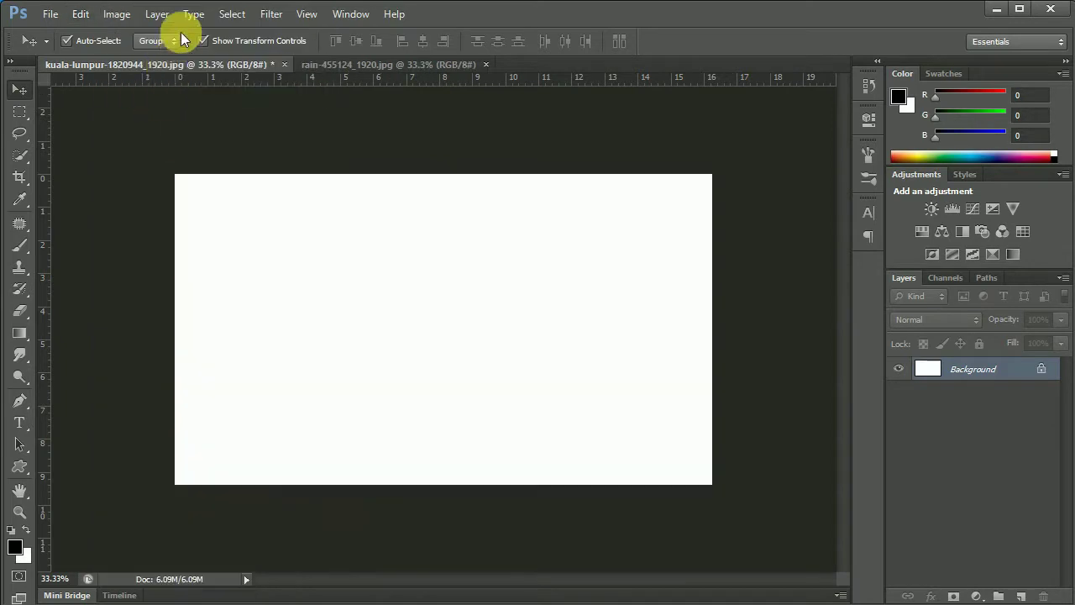
# Paste the city into the rain document as Layer 1, enlarged to about 104%
pyautogui.click(369, 65)
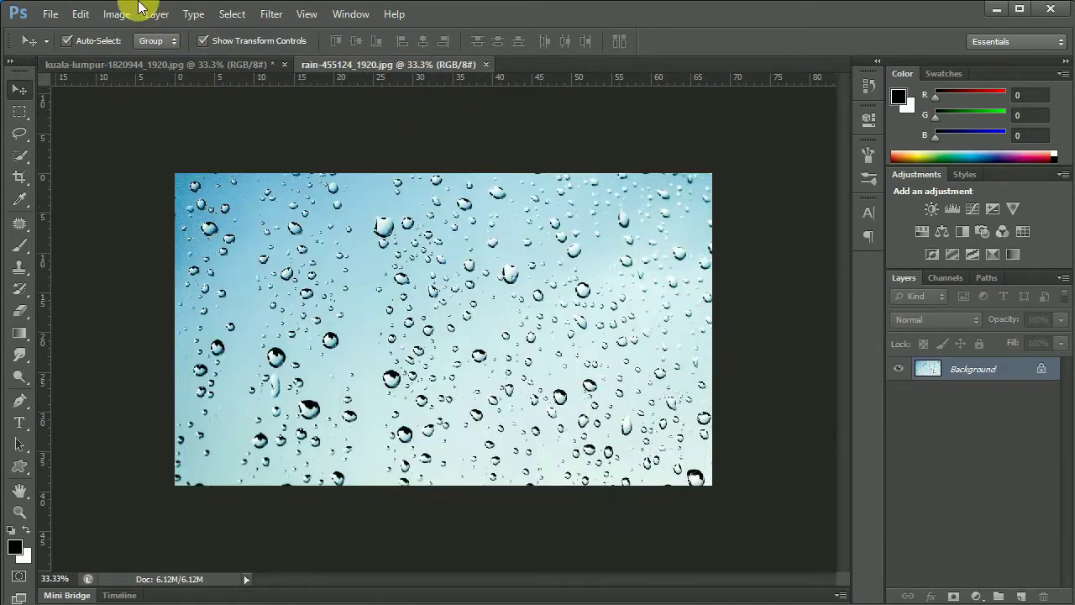
pyautogui.click(116, 14)
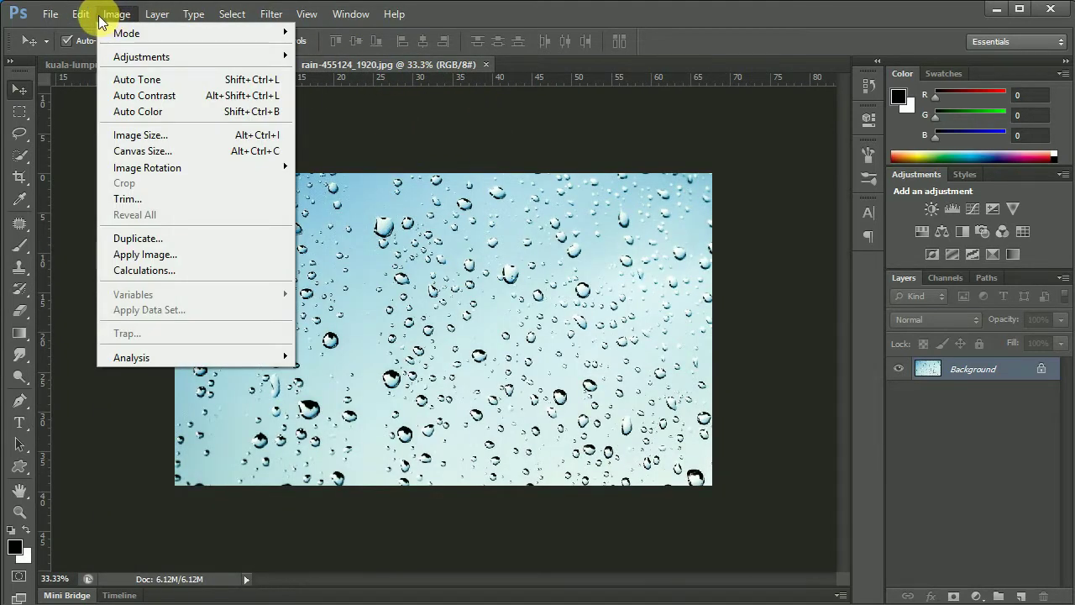
pyautogui.click(99, 17)
pyautogui.click(80, 14)
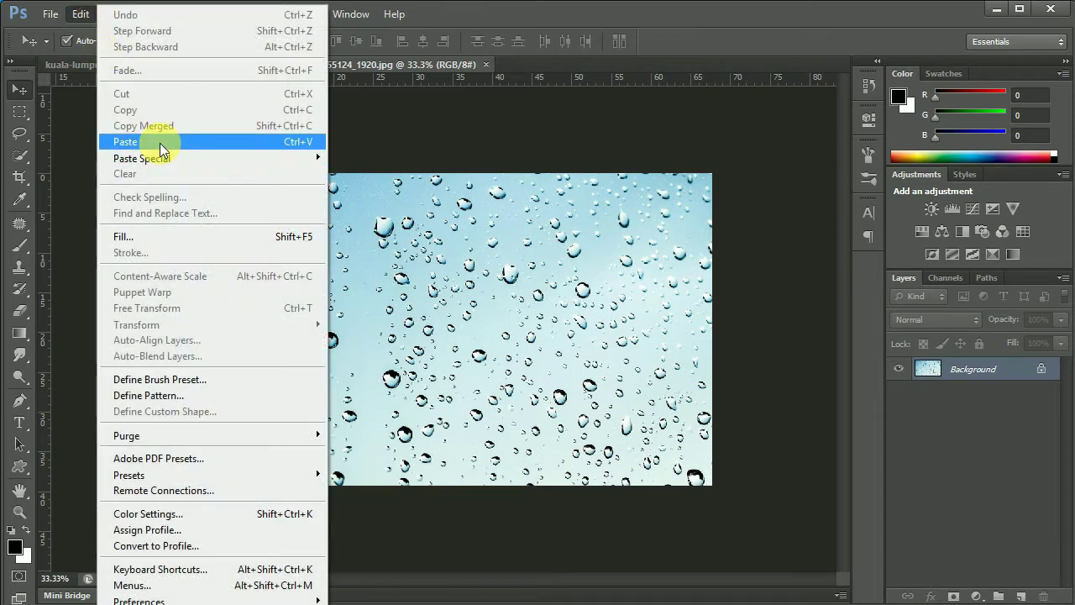
pyautogui.click(162, 149)
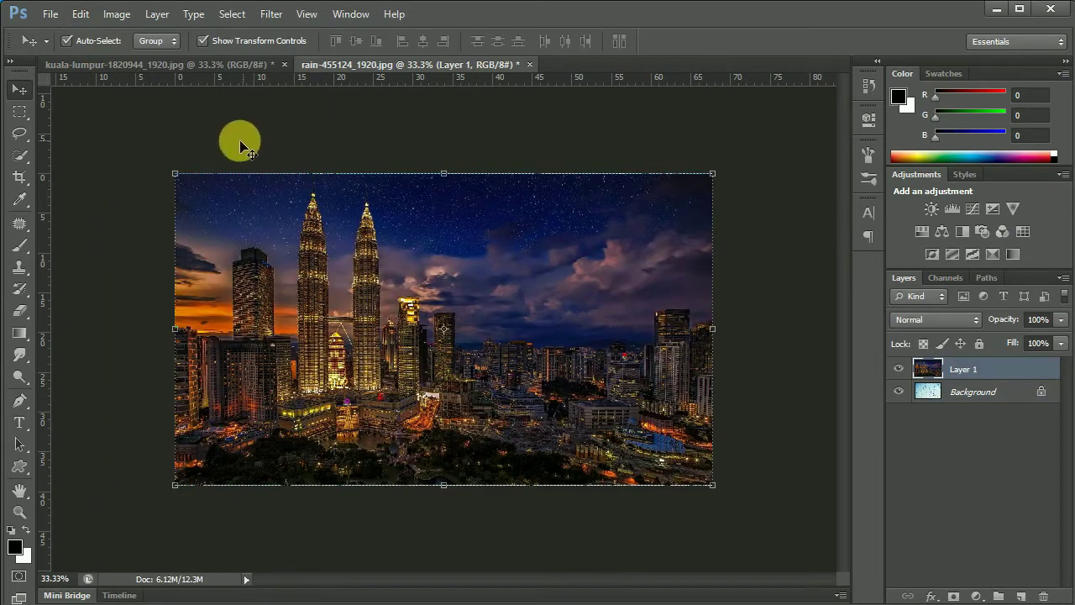
pyautogui.moveTo(176, 174); pyautogui.dragTo(166, 168)
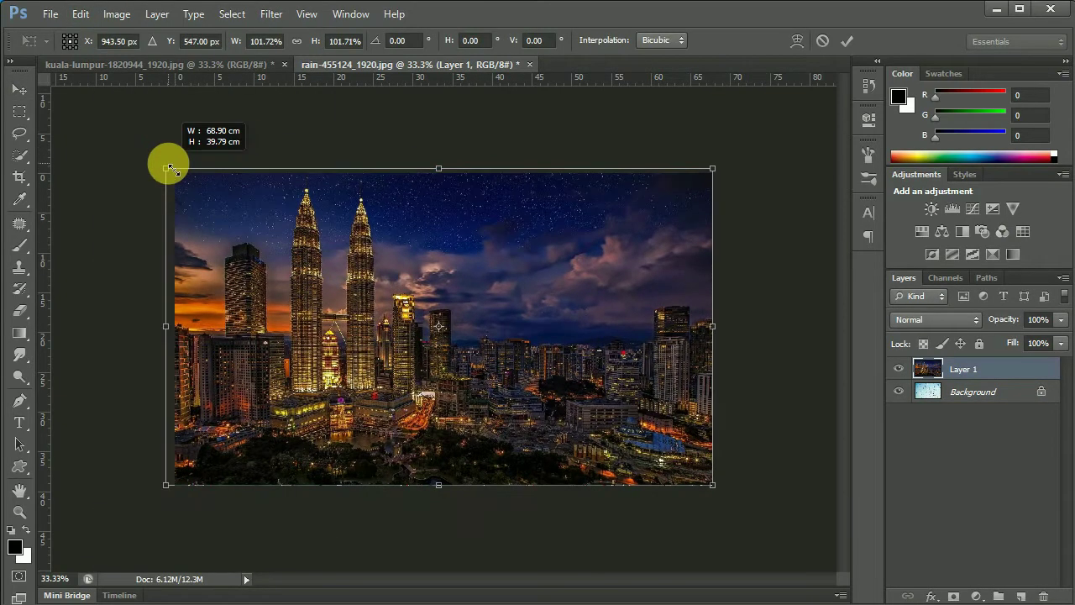
pyautogui.moveTo(711, 485); pyautogui.dragTo(727, 492)
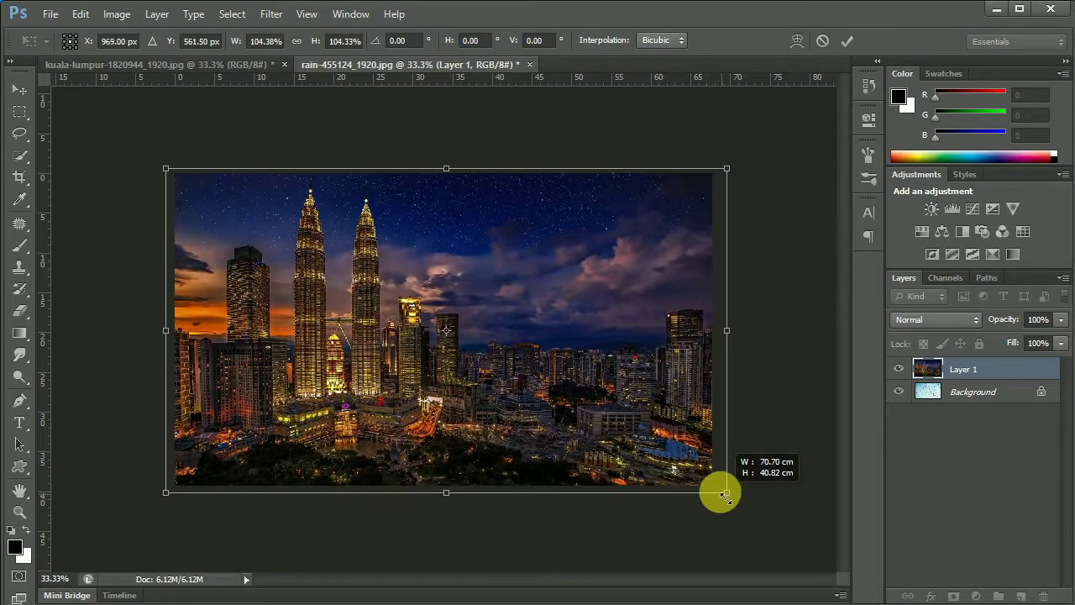
pyautogui.press('Return')
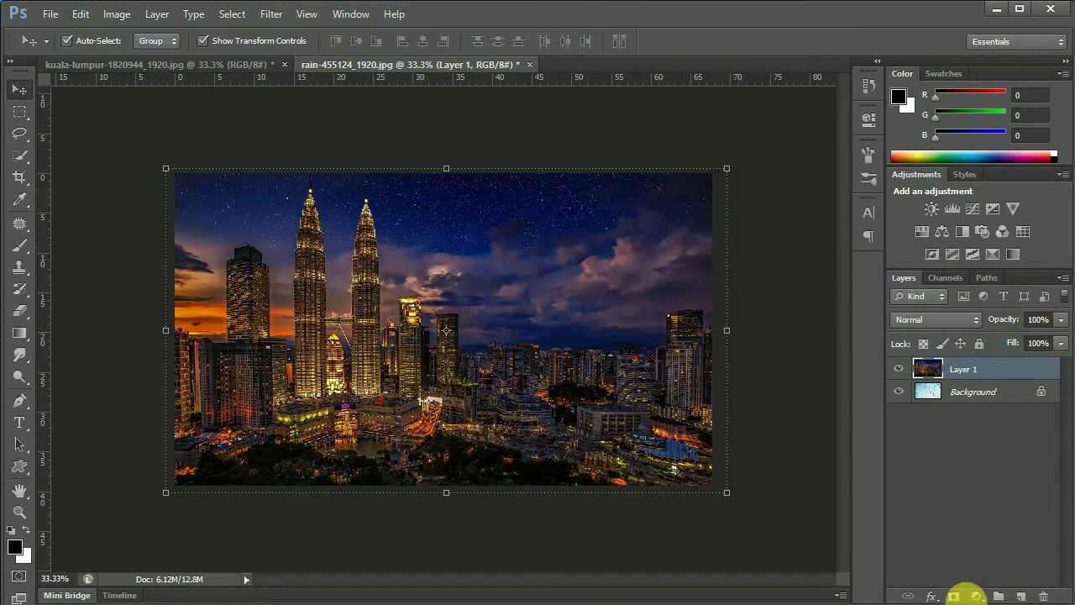
# Add a Brightness/Contrast layer clipped to Layer 1: brightness 61, contrast 31
pyautogui.click(976, 596)
pyautogui.click(1007, 291)
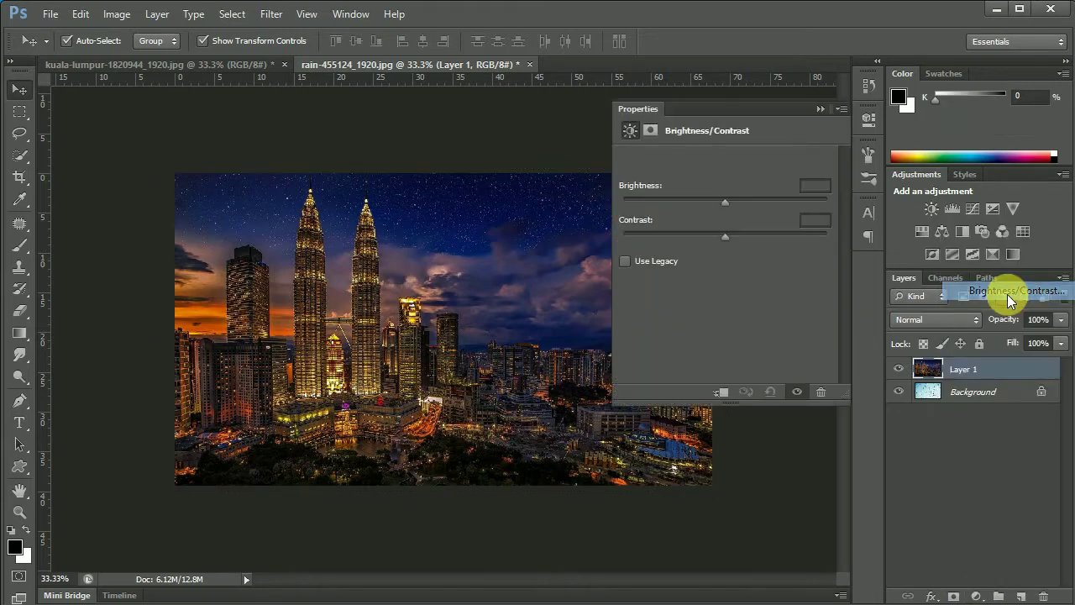
pyautogui.click(721, 392)
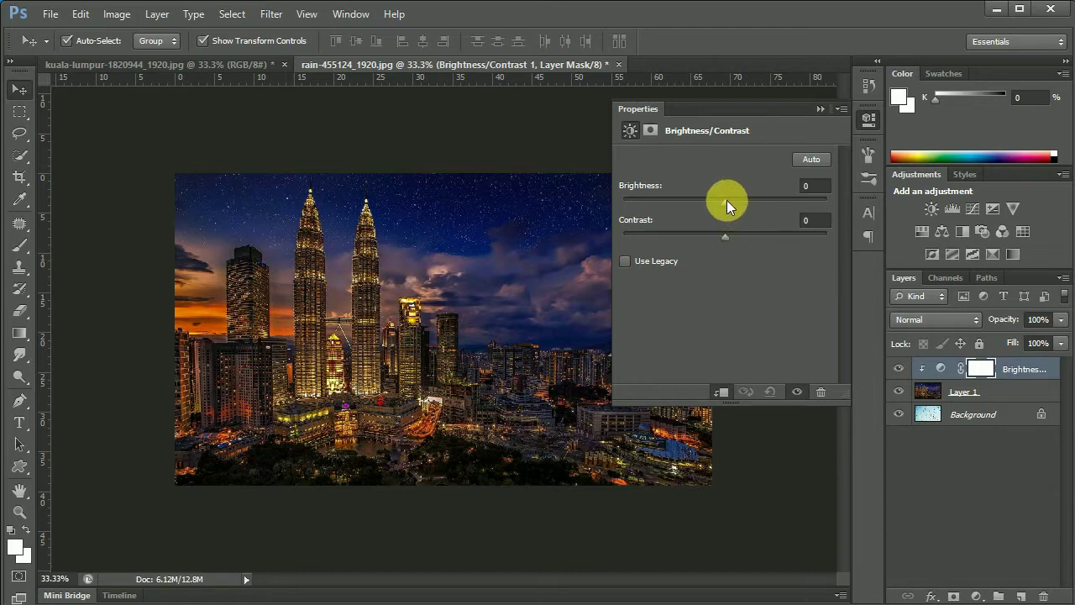
pyautogui.moveTo(730, 204); pyautogui.dragTo(770, 200)
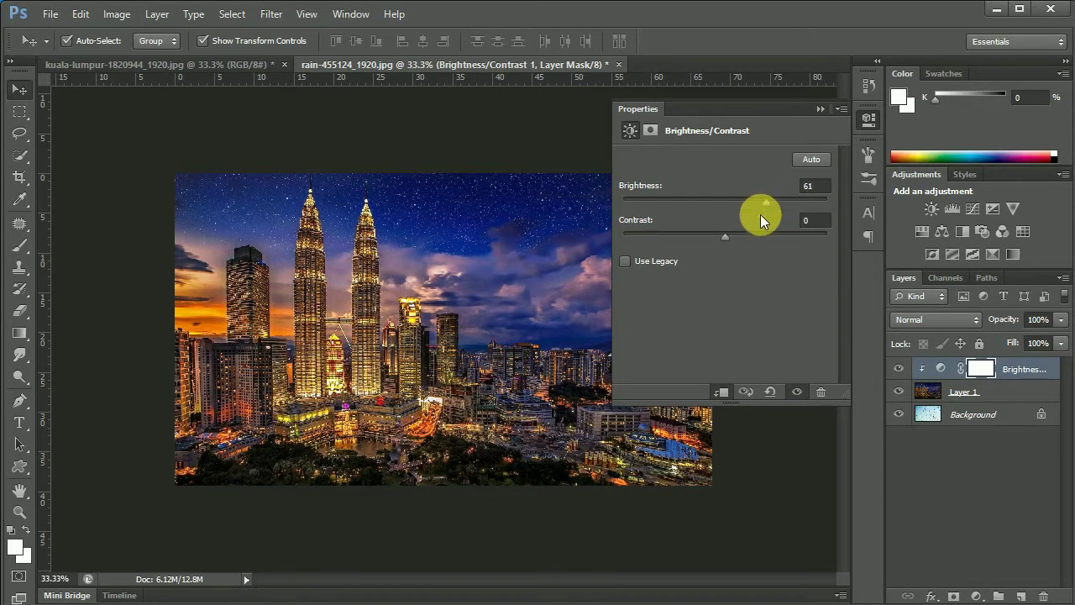
pyautogui.moveTo(734, 233); pyautogui.dragTo(757, 239)
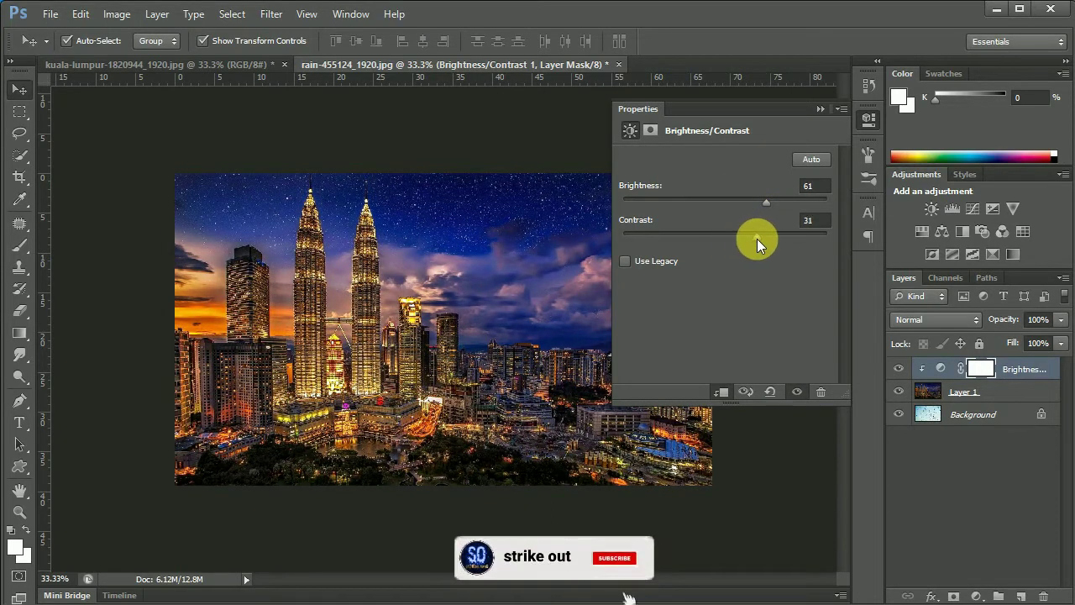
pyautogui.click(829, 105)
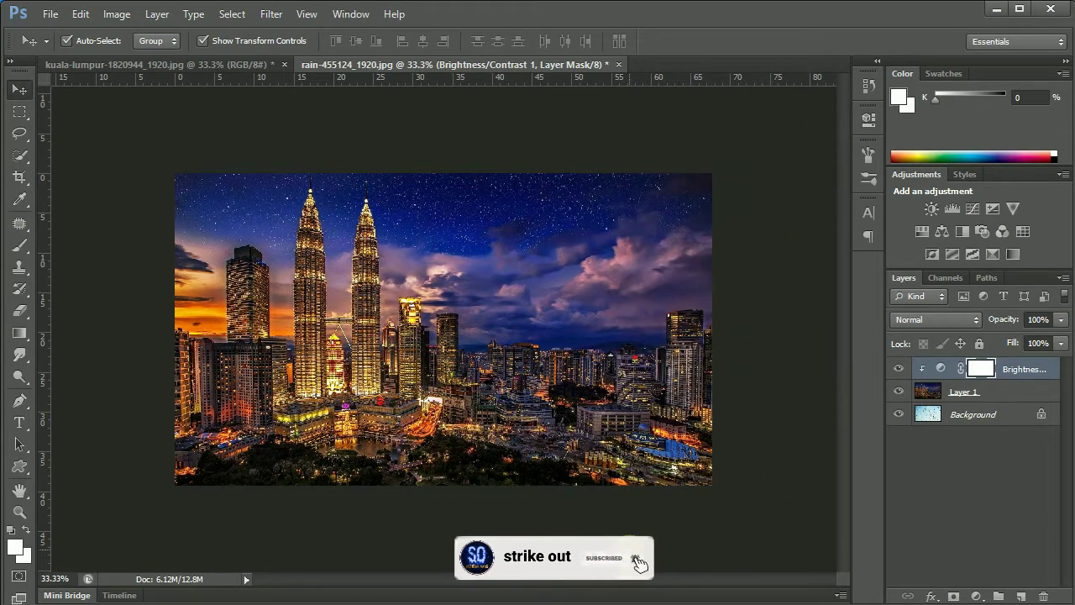
pyautogui.click(954, 392)
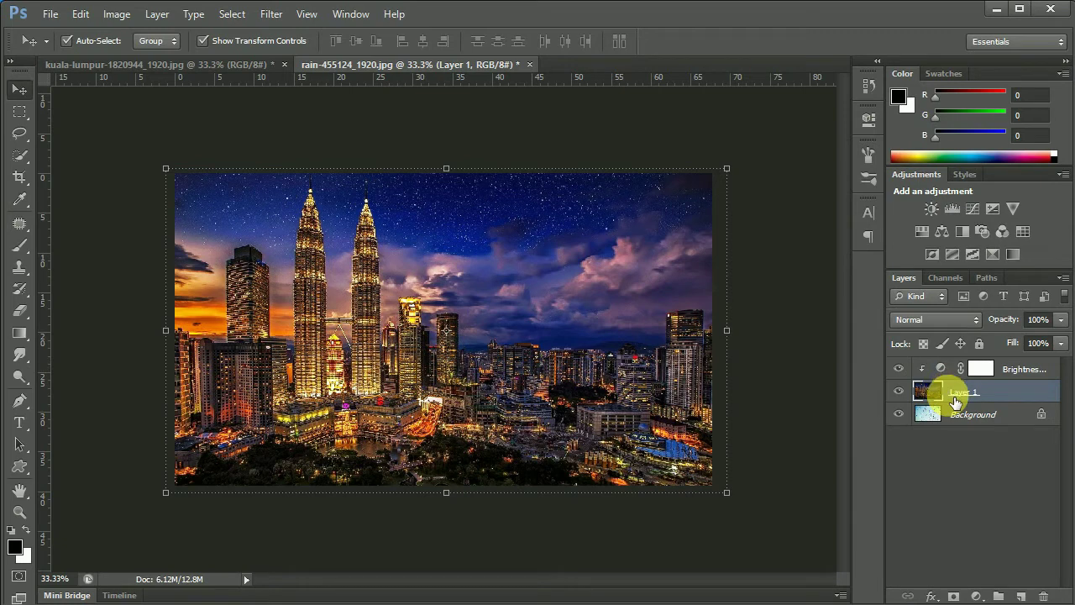
# Convert Layer 1 to a smart object and apply a roughly 4-pixel Gaussian Blur
pyautogui.rightClick(955, 402)
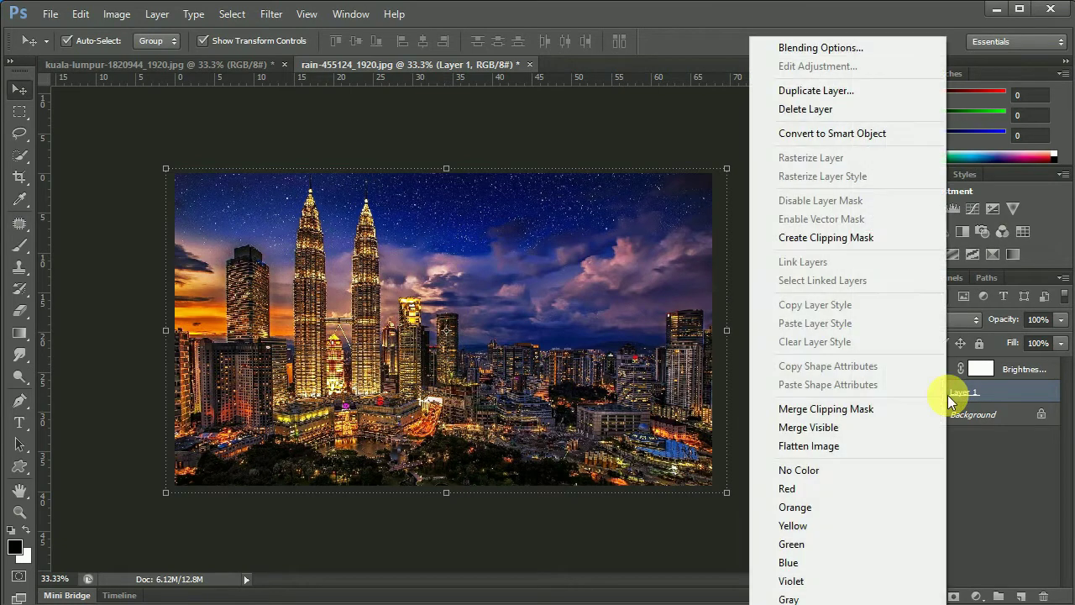
pyautogui.click(882, 132)
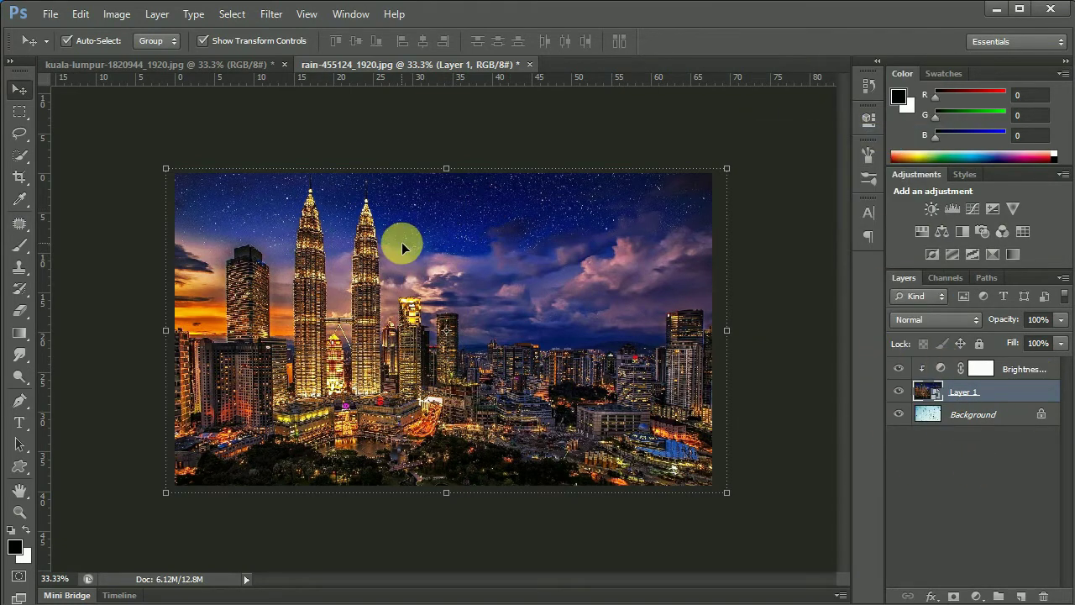
pyautogui.click(271, 14)
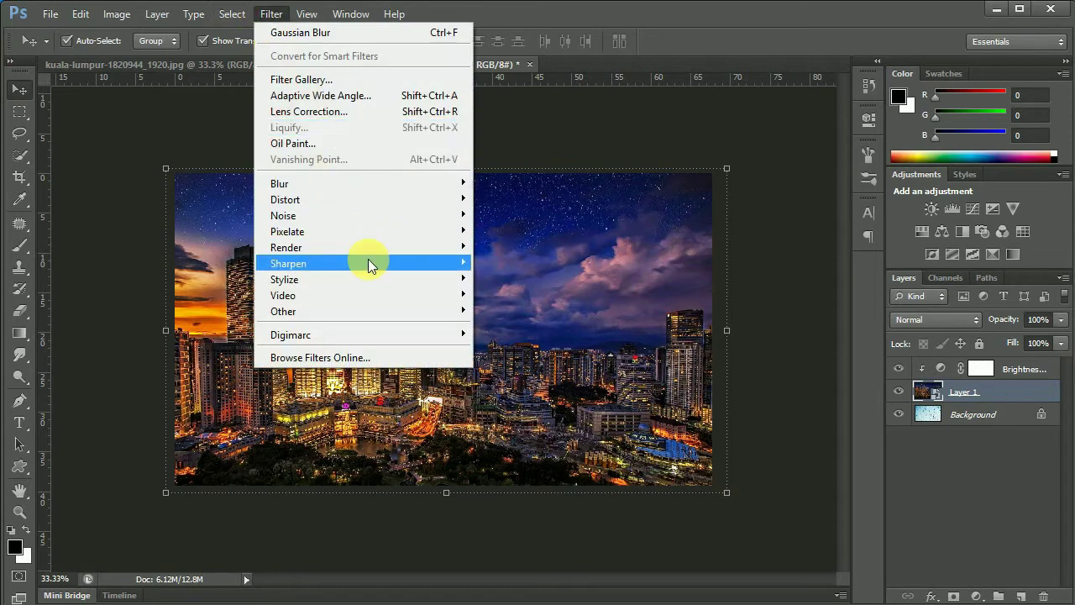
pyautogui.moveTo(361, 183)
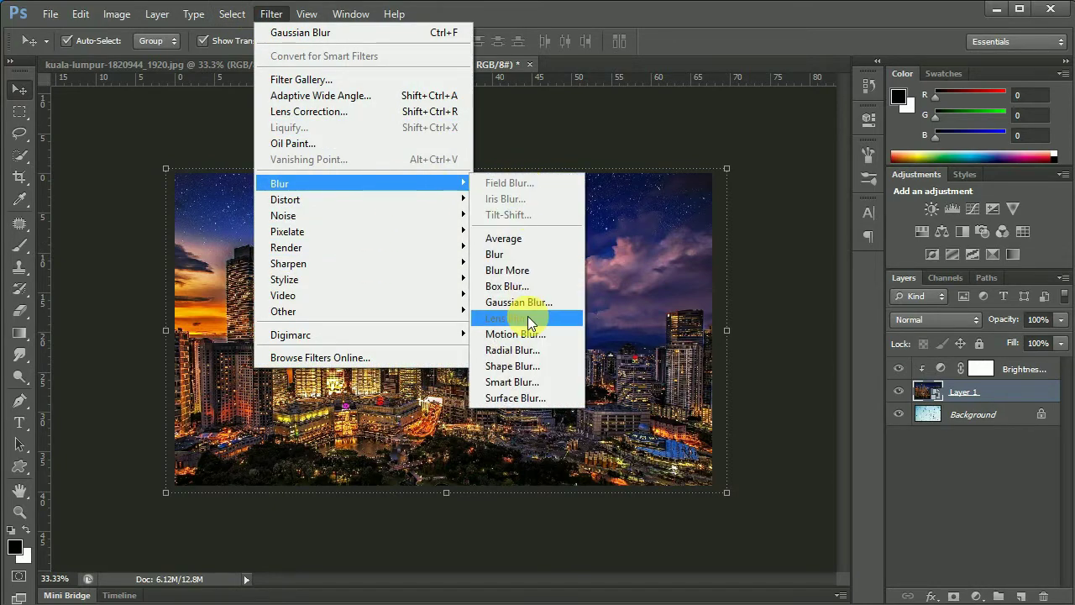
pyautogui.click(540, 303)
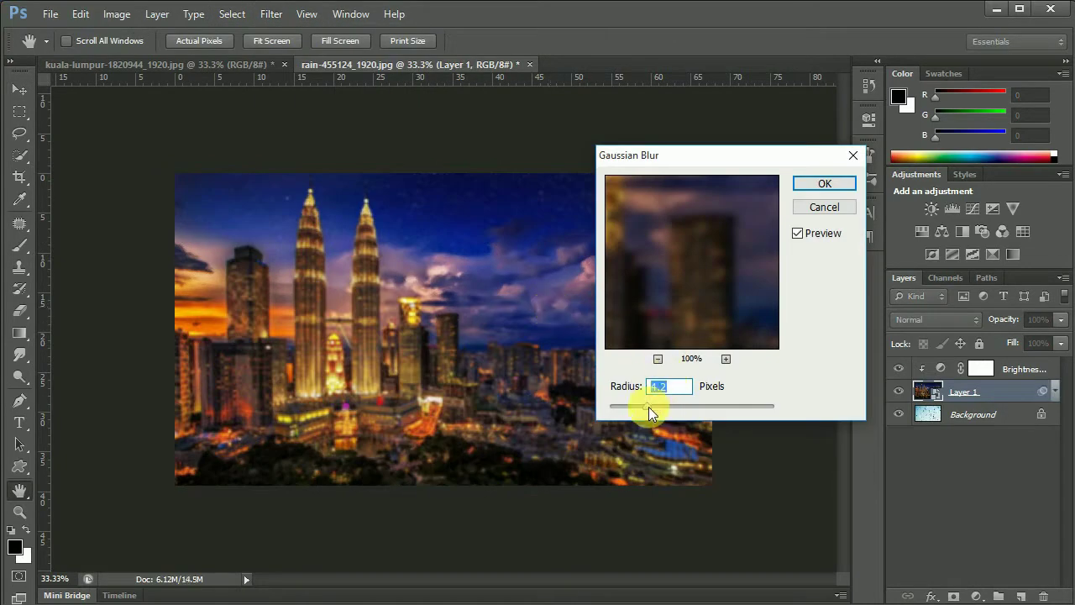
pyautogui.moveTo(647, 407)
pyautogui.mouseDown()
pyautogui.moveTo(660, 405)
pyautogui.moveTo(646, 406)
pyautogui.mouseUp()
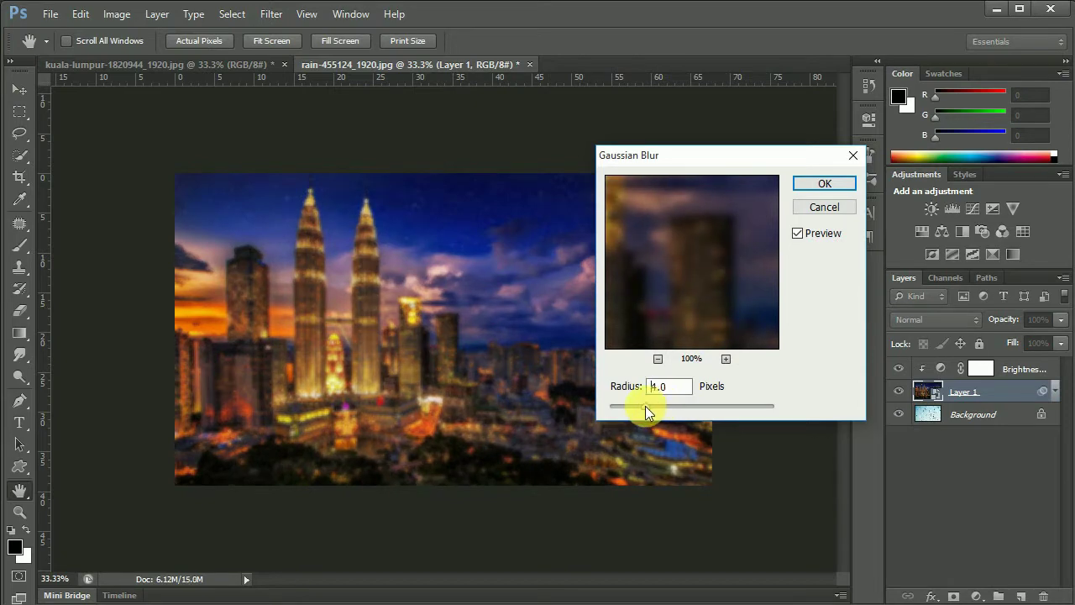
pyautogui.click(825, 186)
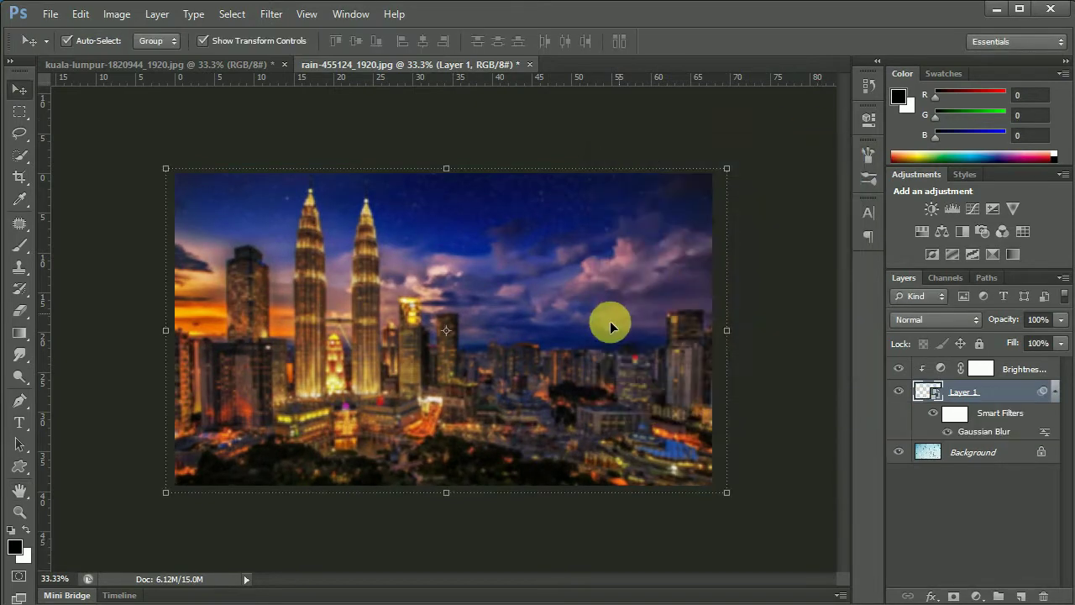
# Set Layer 1's blend mode to Overlay, then deselect the layer
pyautogui.click(948, 323)
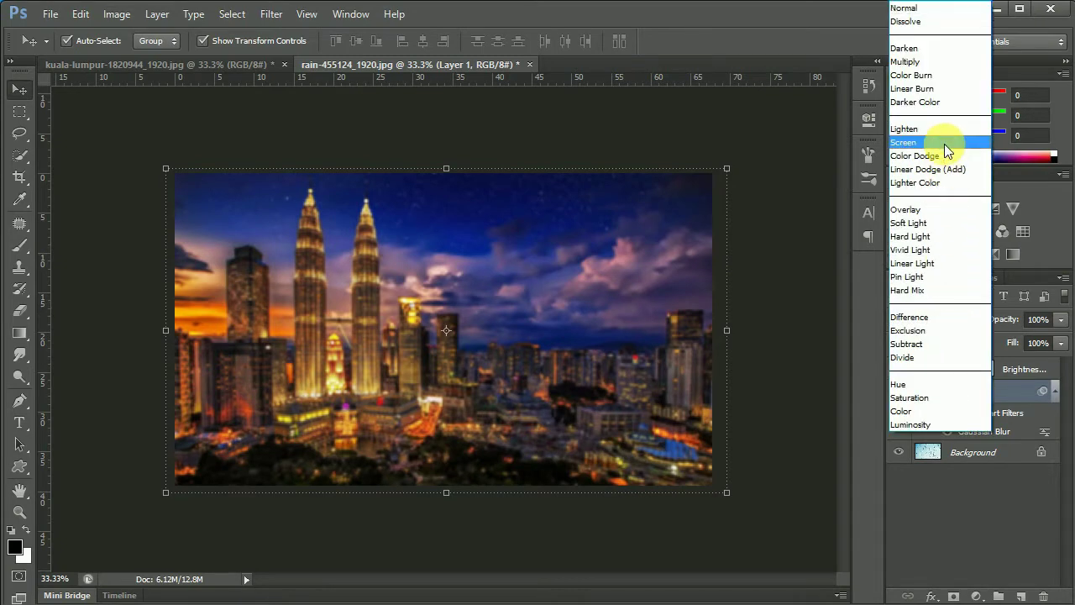
pyautogui.click(939, 215)
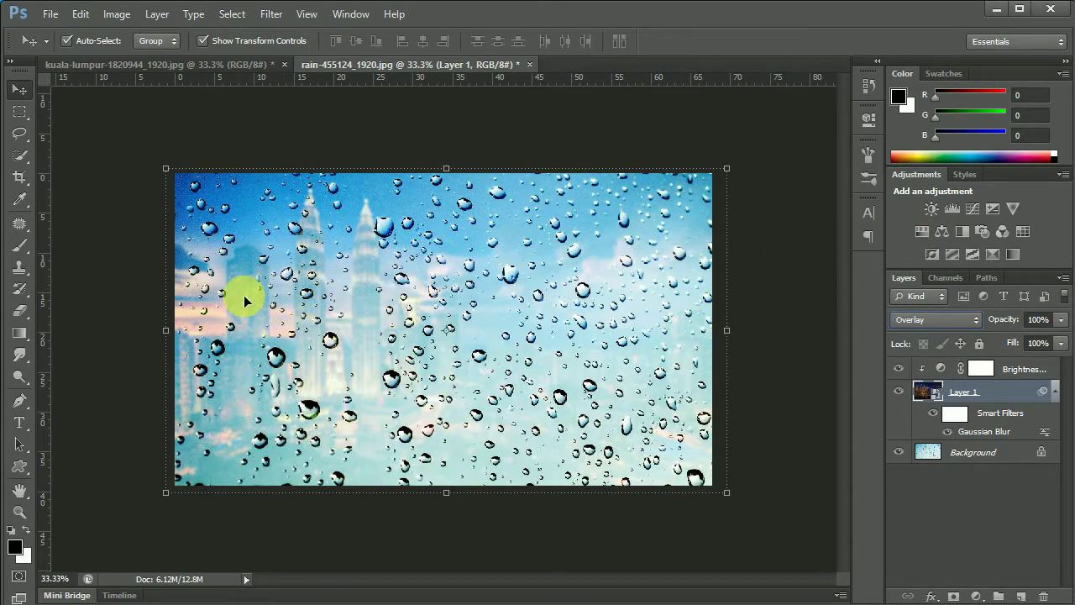
pyautogui.click(790, 313)
pyautogui.click(575, 312)
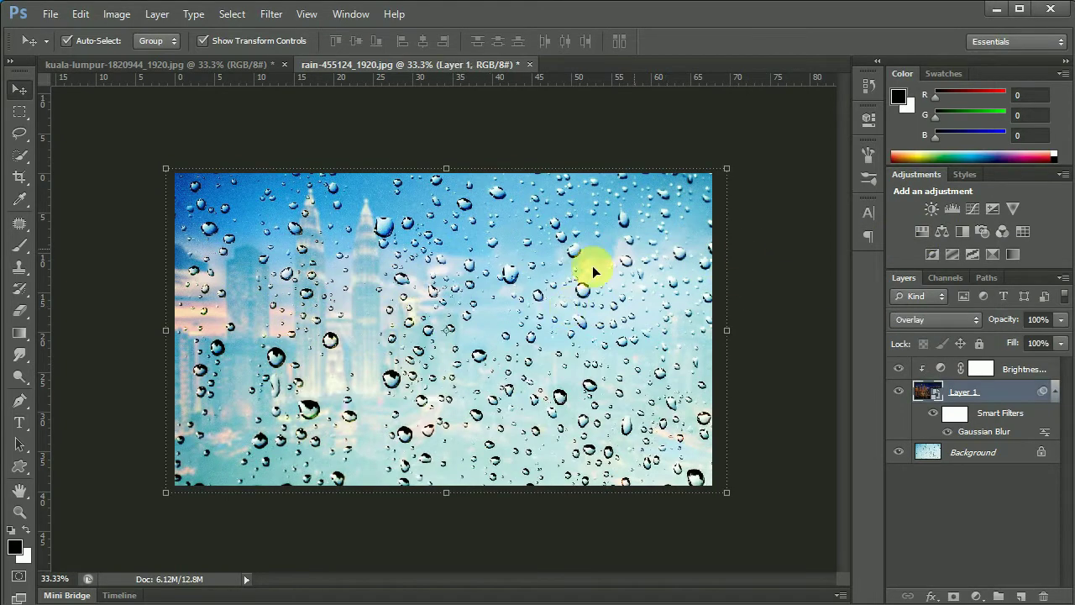
pyautogui.click(753, 313)
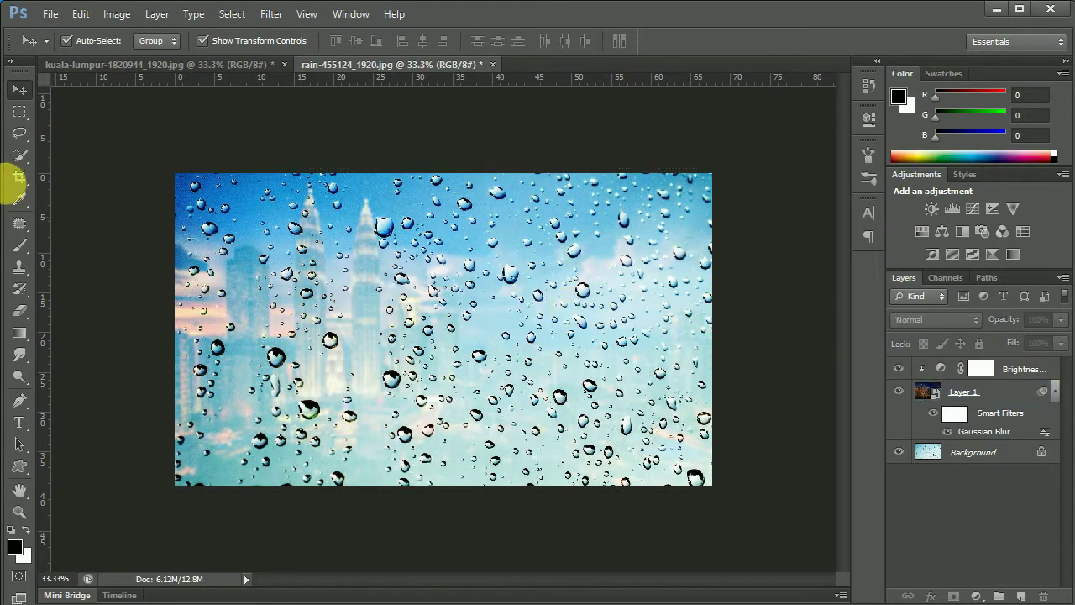
# Add black 'Dream Maker' text and move it to the middle of the photo
pyautogui.click(33, 429)
pyautogui.click(25, 429)
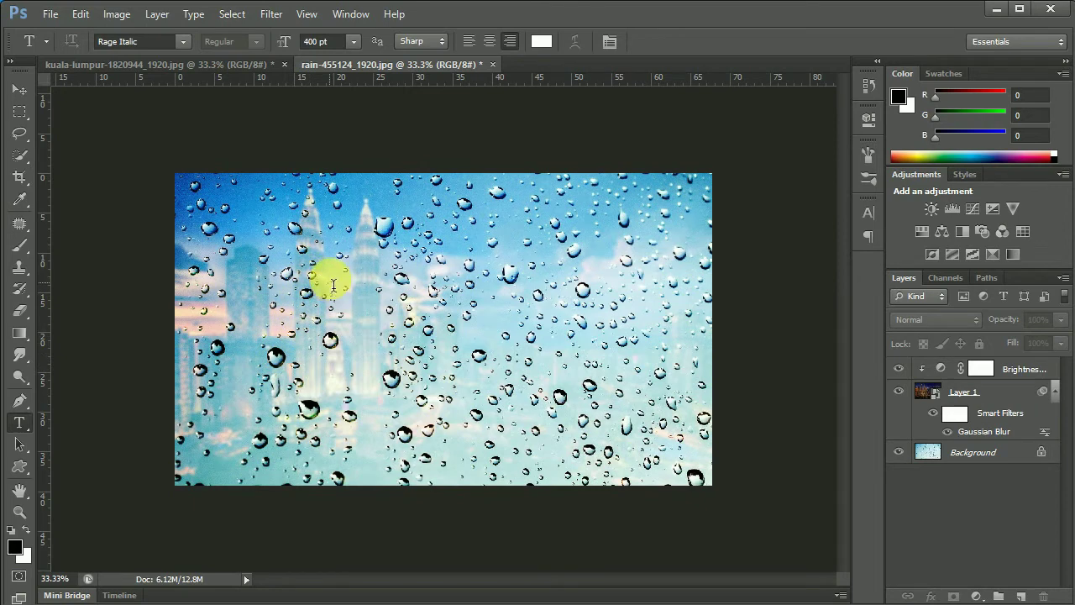
pyautogui.click(382, 308)
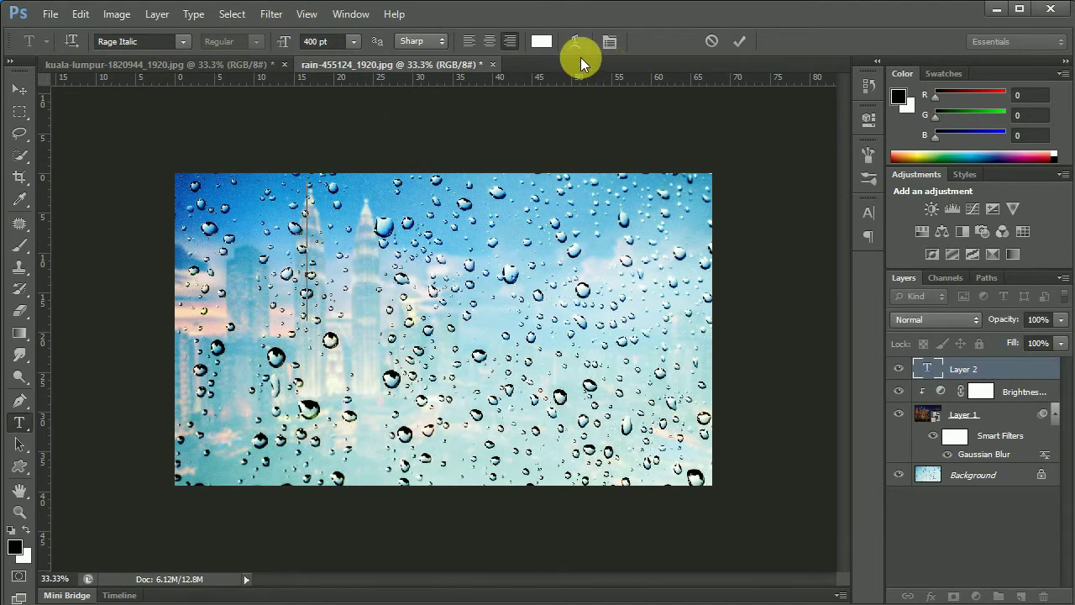
pyautogui.click(538, 42)
pyautogui.moveTo(500, 420); pyautogui.dragTo(444, 509)
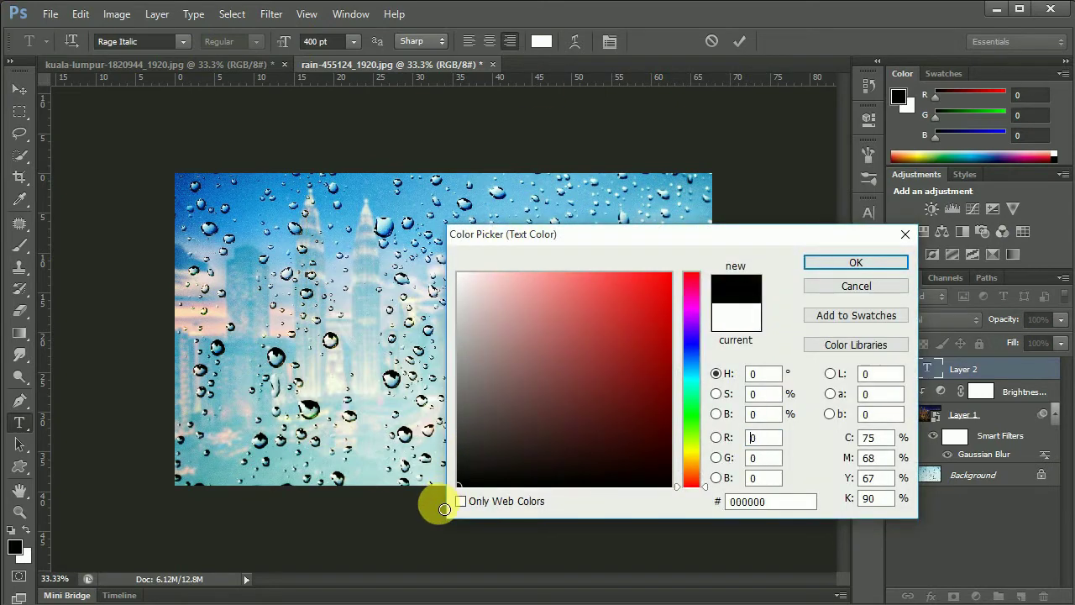
pyautogui.click(839, 260)
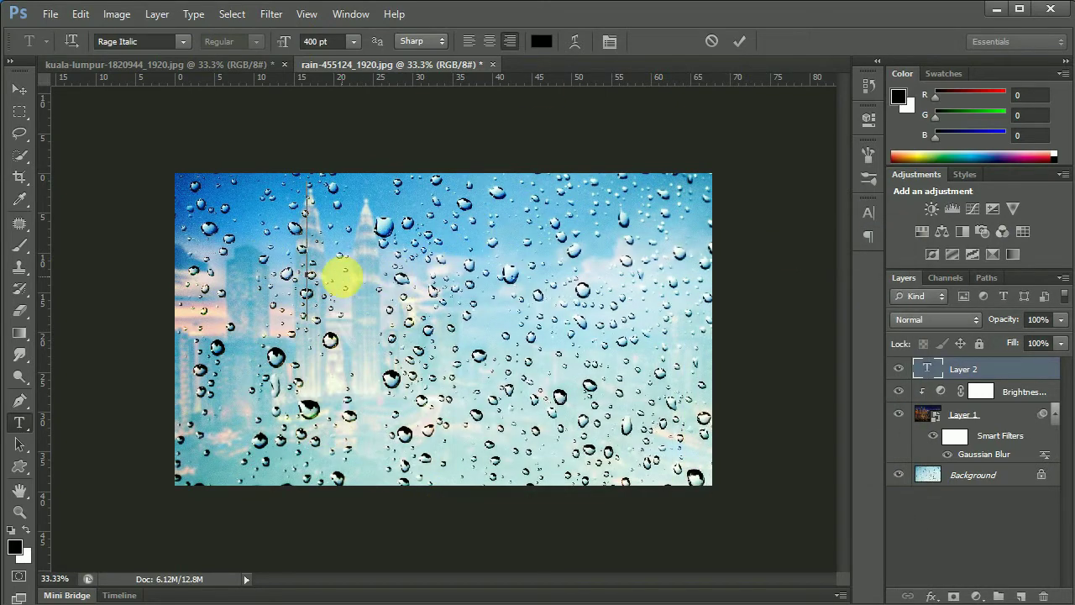
pyautogui.write('Dre')
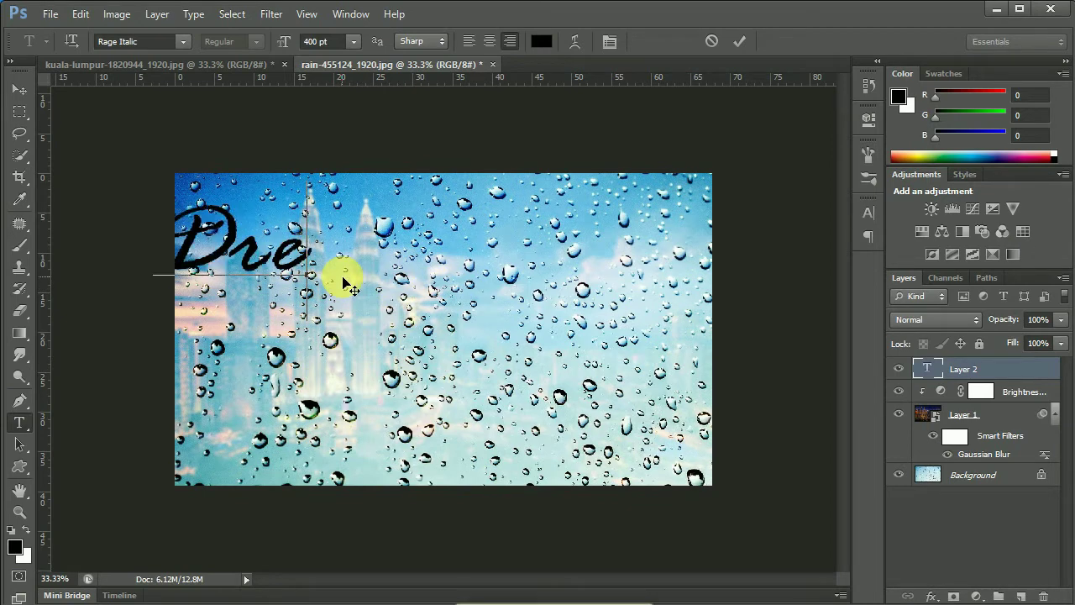
pyautogui.write('am')
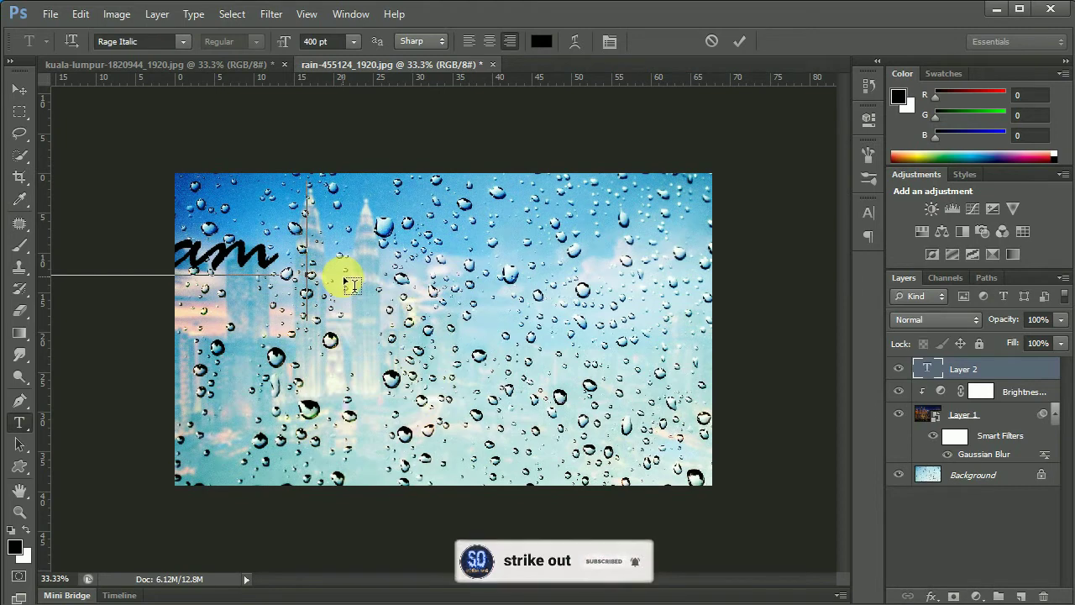
pyautogui.write(' Ma')
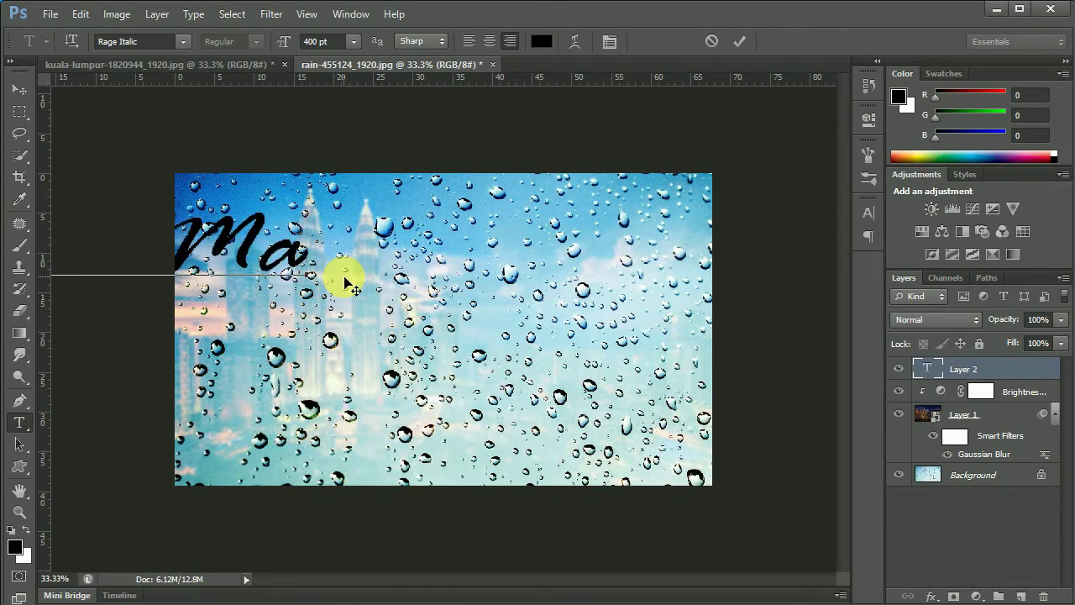
pyautogui.write('ker')
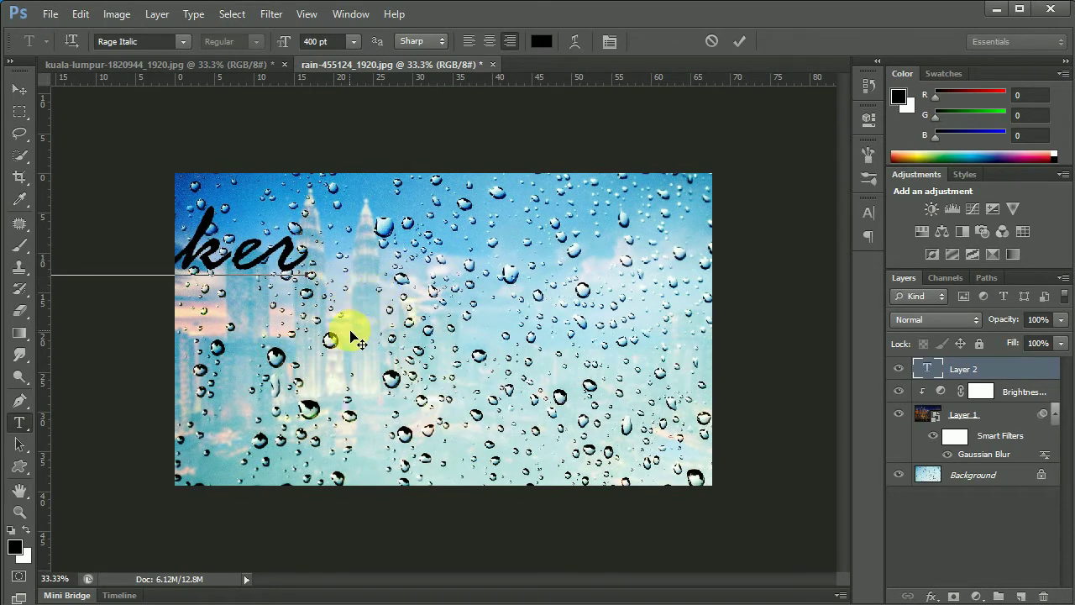
pyautogui.moveTo(346, 325); pyautogui.dragTo(771, 398)
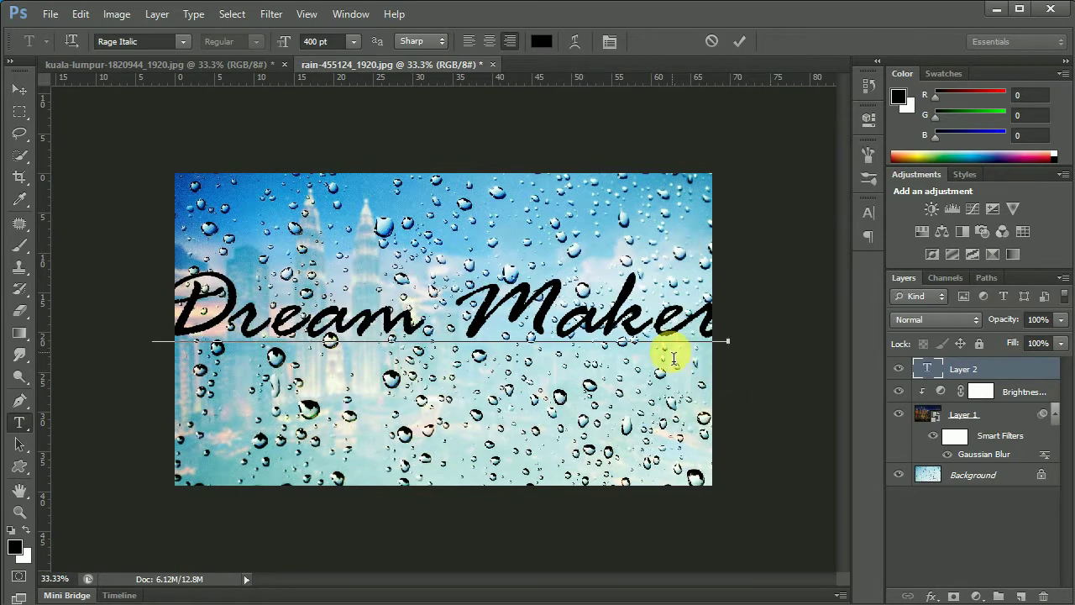
# Preview another font on the text, keep Rage Italic LET, and commit it
pyautogui.hotkey('ctrl', 'a')
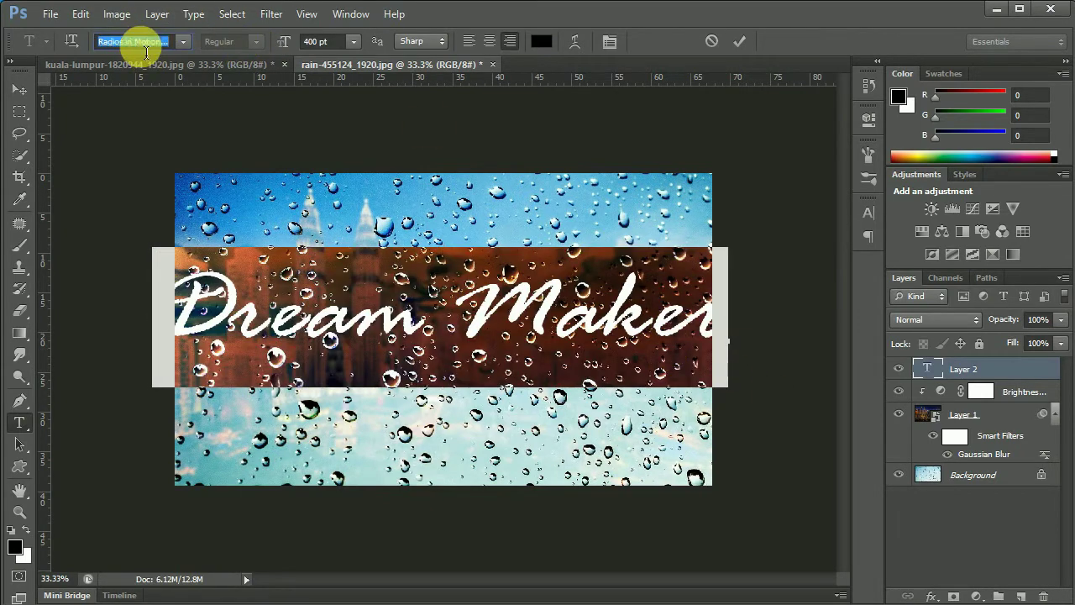
pyautogui.press('Down')
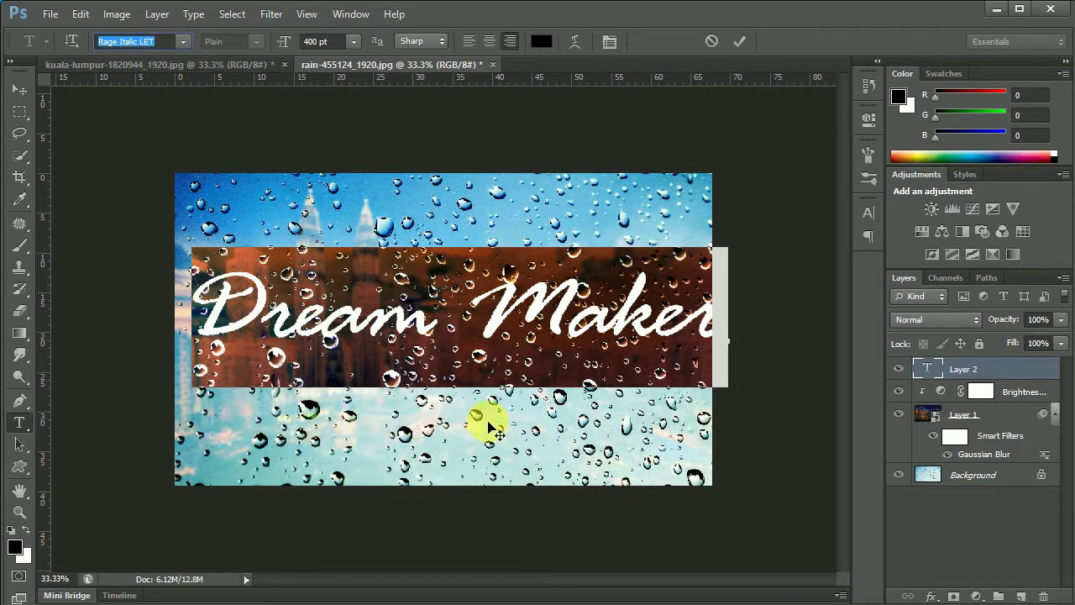
pyautogui.press('Return')
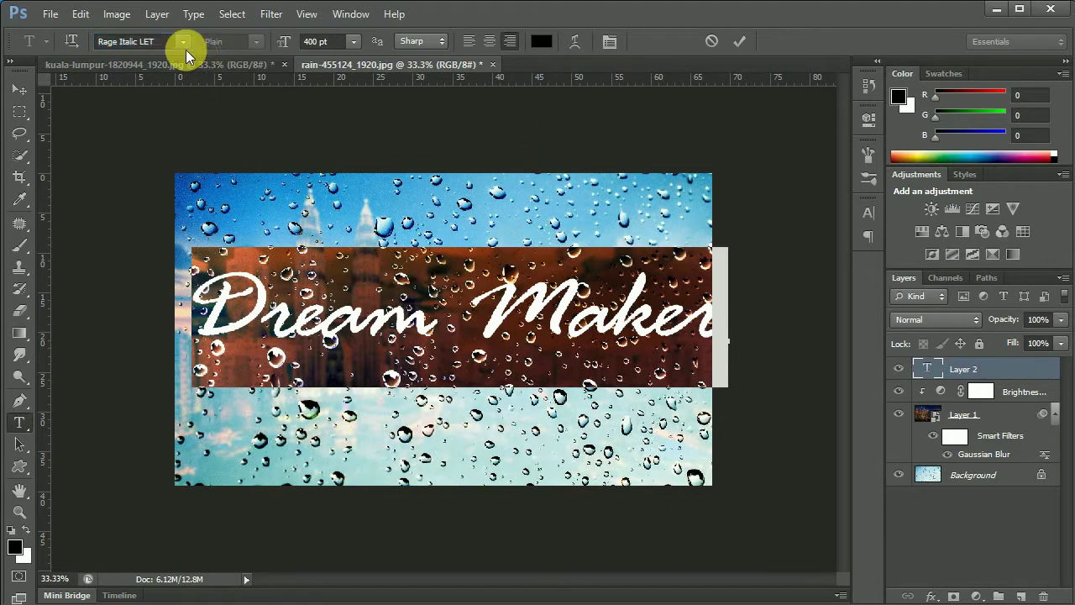
pyautogui.click(29, 90)
# Shift the Dream Maker text left and rescale it to about 87% width, taller
pyautogui.moveTo(537, 300); pyautogui.dragTo(520, 303)
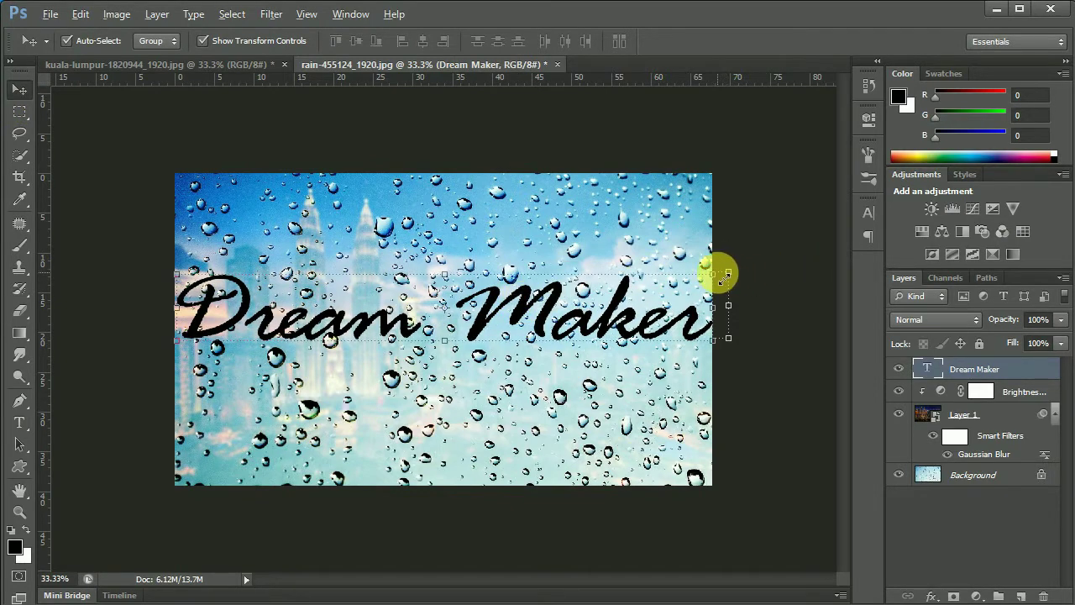
pyautogui.moveTo(725, 276)
pyautogui.mouseDown()
pyautogui.moveTo(697, 254)
pyautogui.moveTo(679, 257)
pyautogui.mouseUp()
pyautogui.moveTo(460, 256); pyautogui.dragTo(464, 247)
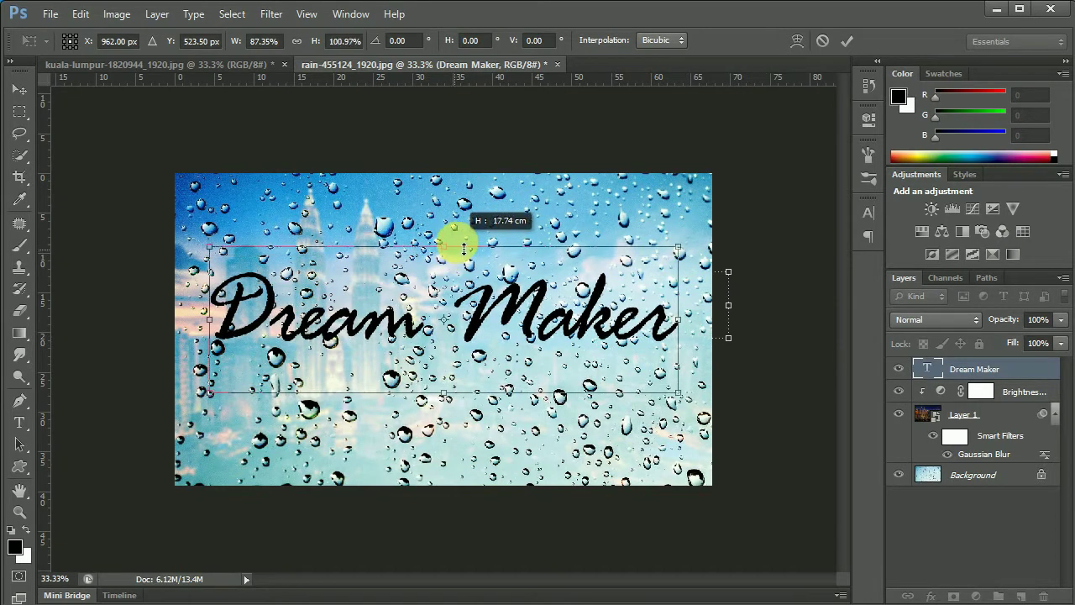
pyautogui.press('Return')
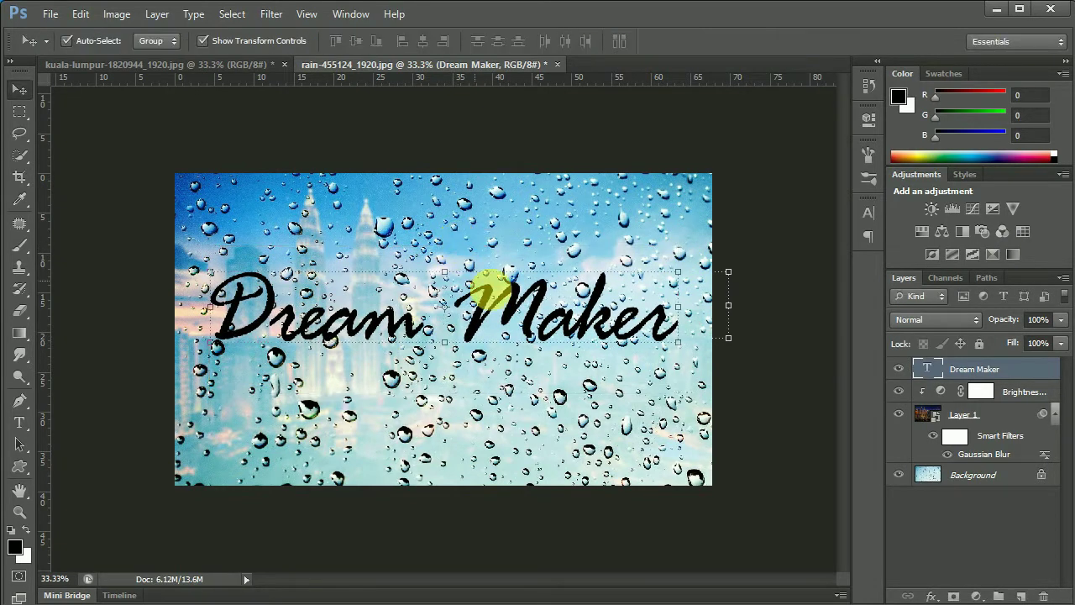
pyautogui.click(570, 231)
pyautogui.click(774, 271)
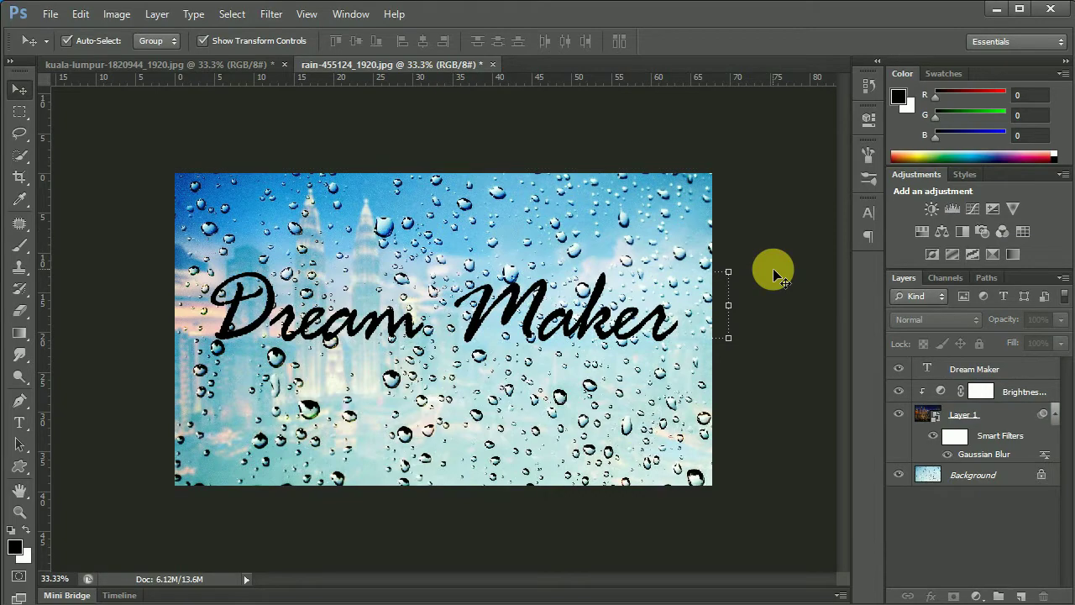
pyautogui.press('z')
pyautogui.moveTo(800, 424); pyautogui.dragTo(400, 350)
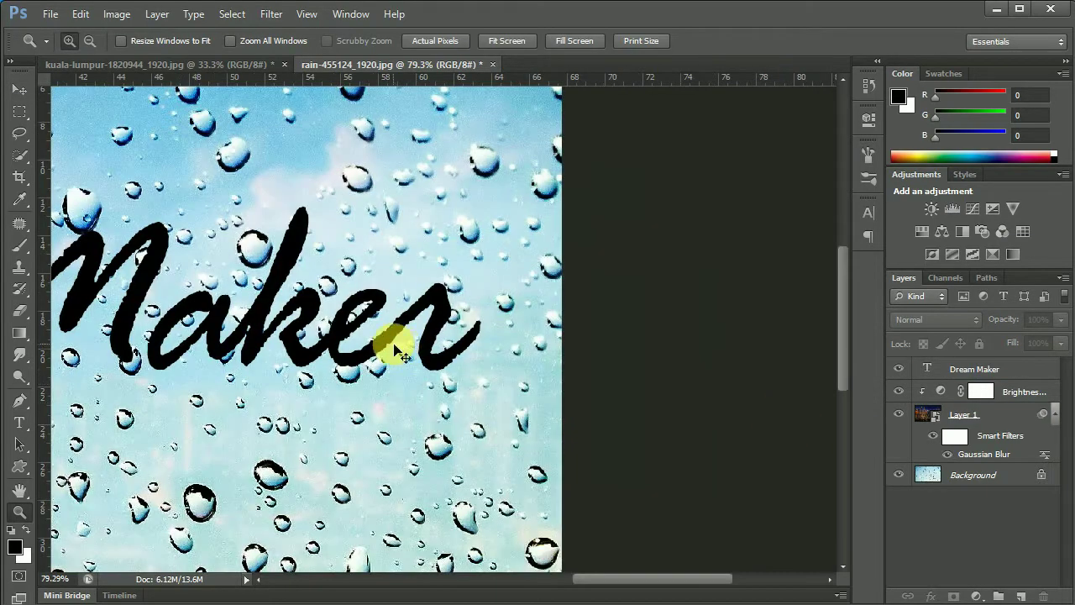
pyautogui.hotkey('ctrl', '0')
pyautogui.moveTo(206, 252); pyautogui.dragTo(372, 373)
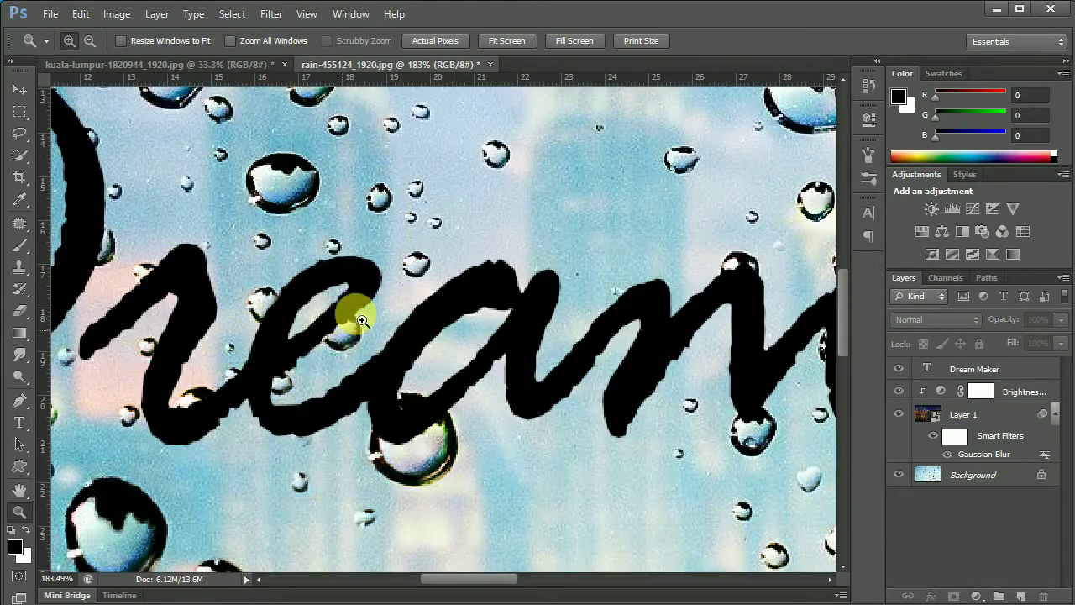
pyautogui.hotkey('ctrl', '0')
pyautogui.press('v')
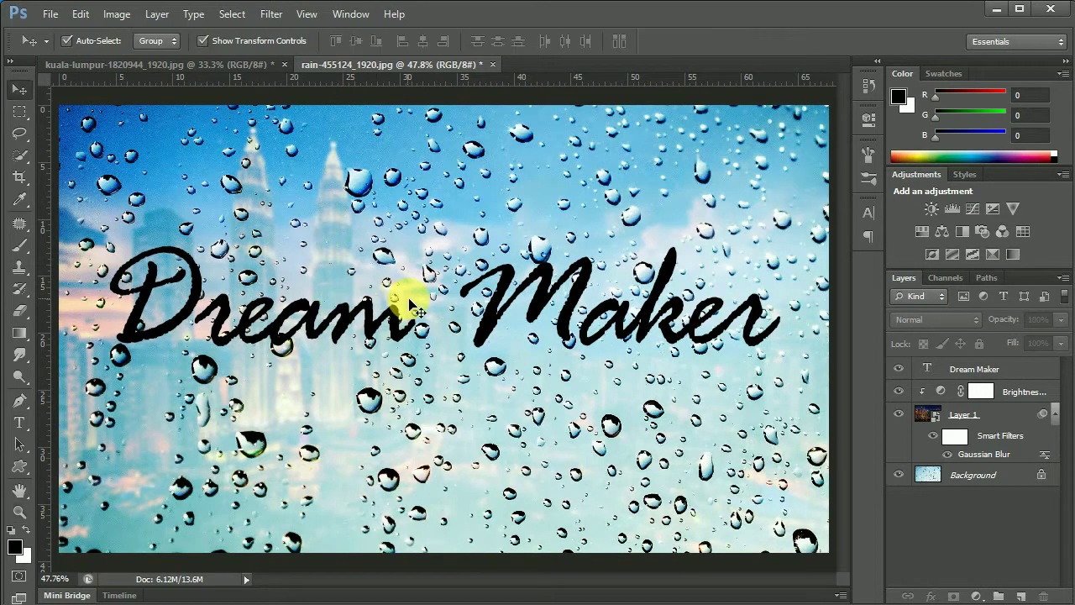
pyautogui.click(374, 318)
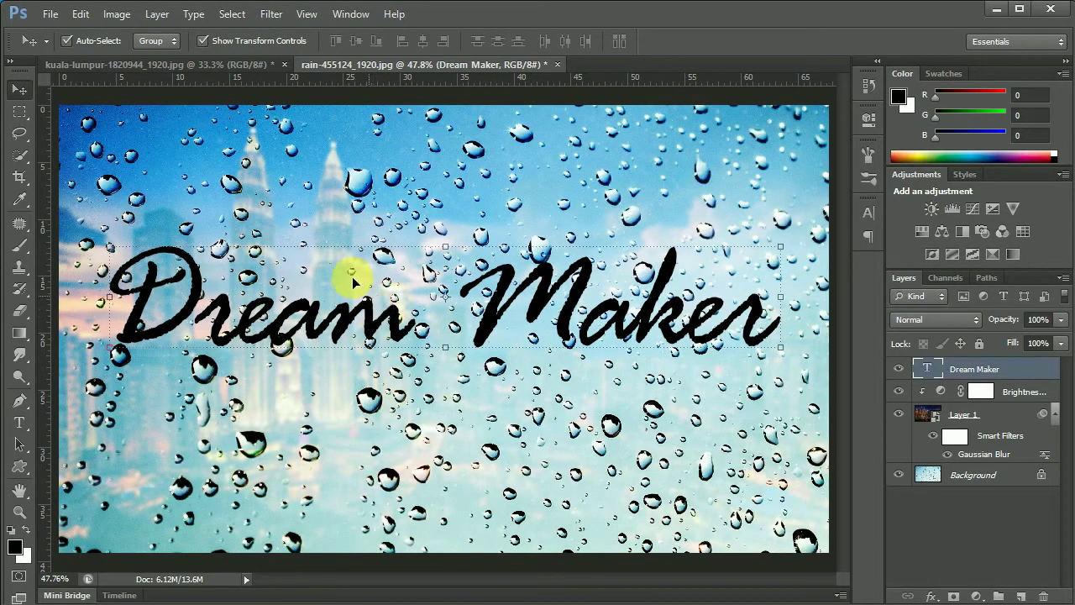
pyautogui.click(20, 244)
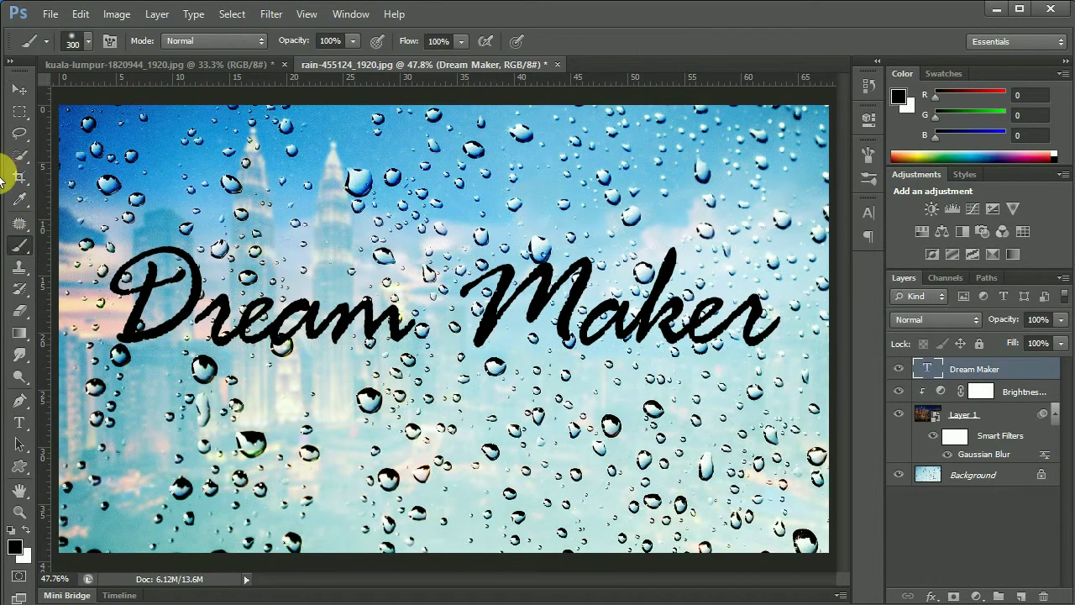
pyautogui.click(29, 88)
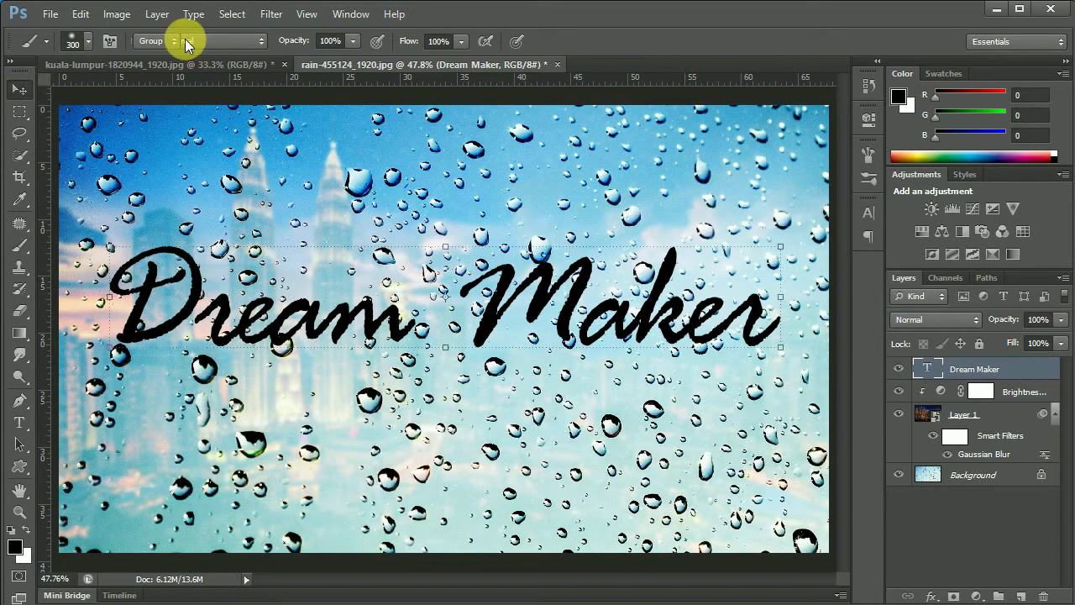
pyautogui.click(270, 14)
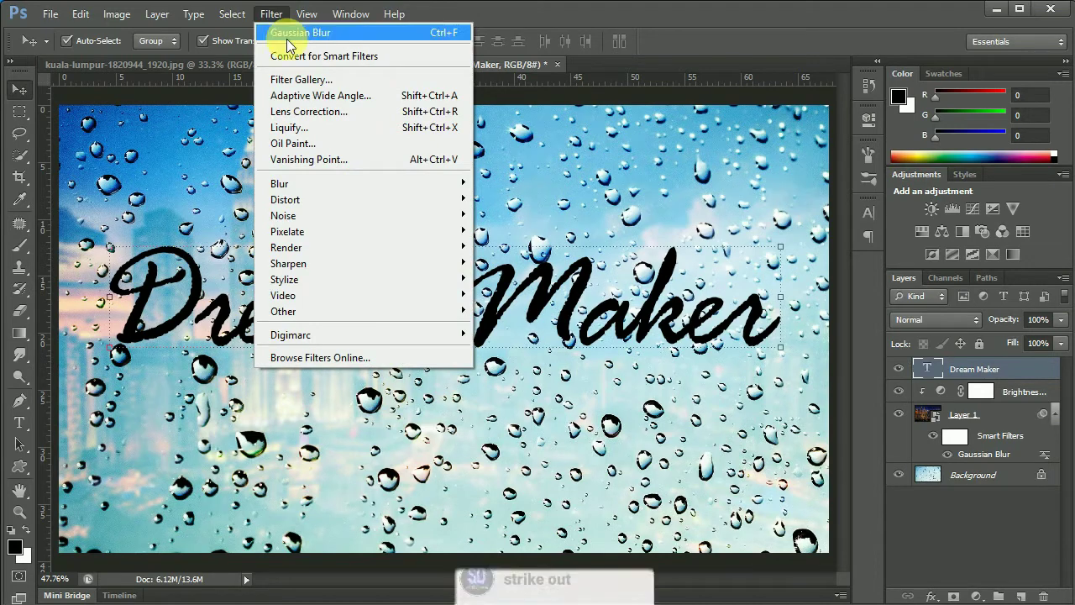
# Launch Liquify on the Dream Maker layer, accepting the rasterize-type warning
pyautogui.click(335, 128)
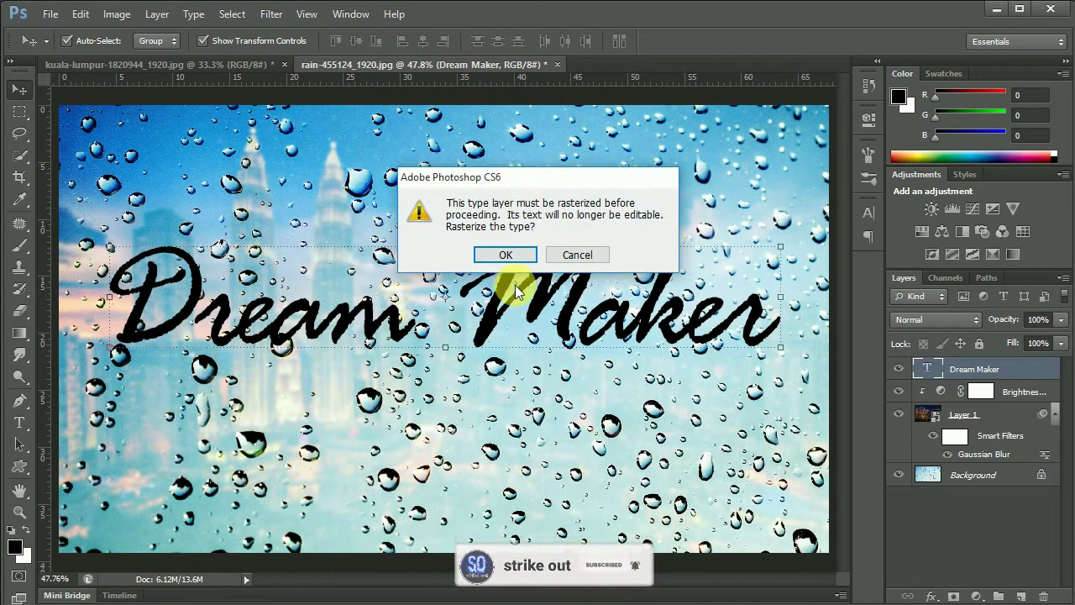
pyautogui.click(520, 256)
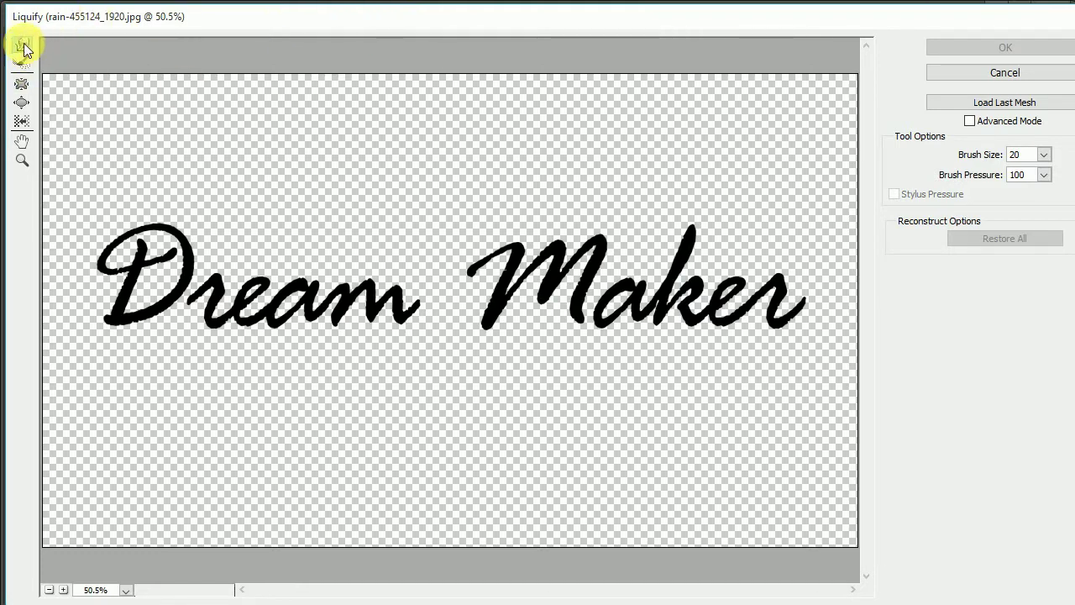
# Set the Liquify brush size to 5 and pull the bottom of the D into a drip
pyautogui.click(1045, 155)
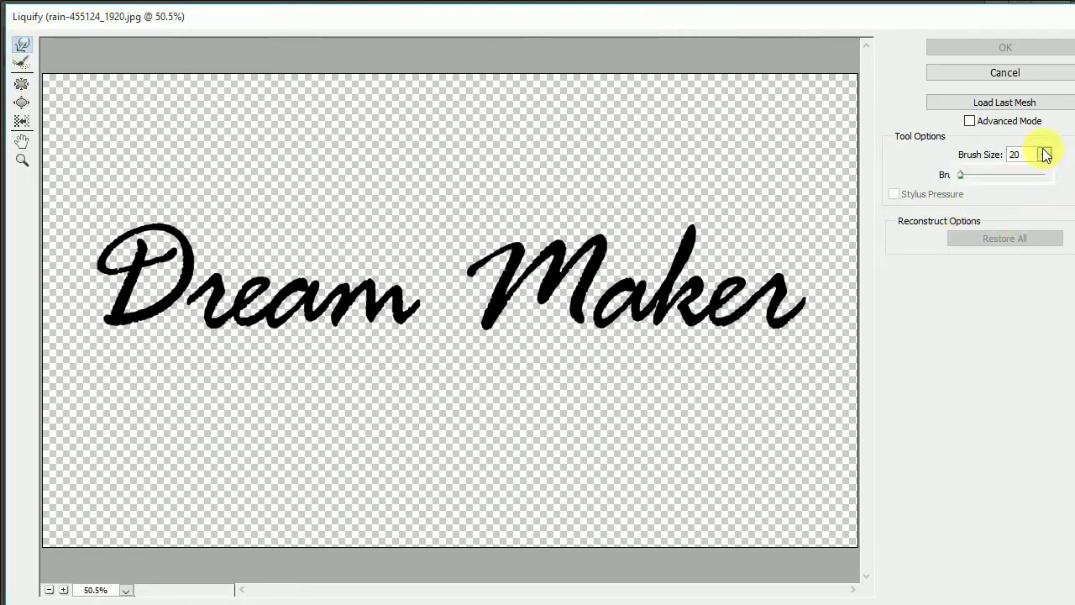
pyautogui.click(941, 168)
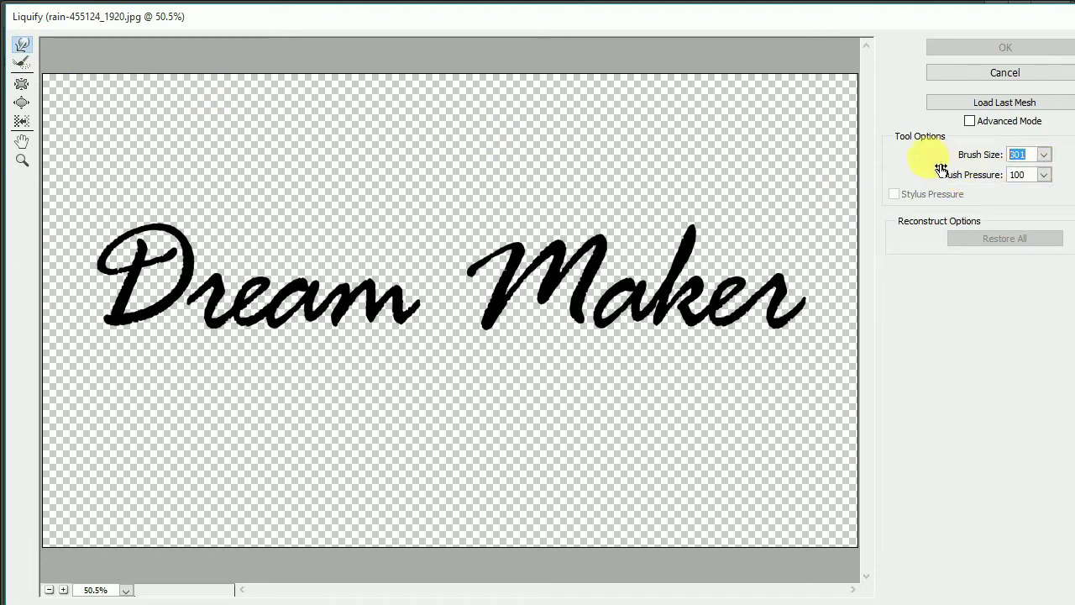
pyautogui.write('5')
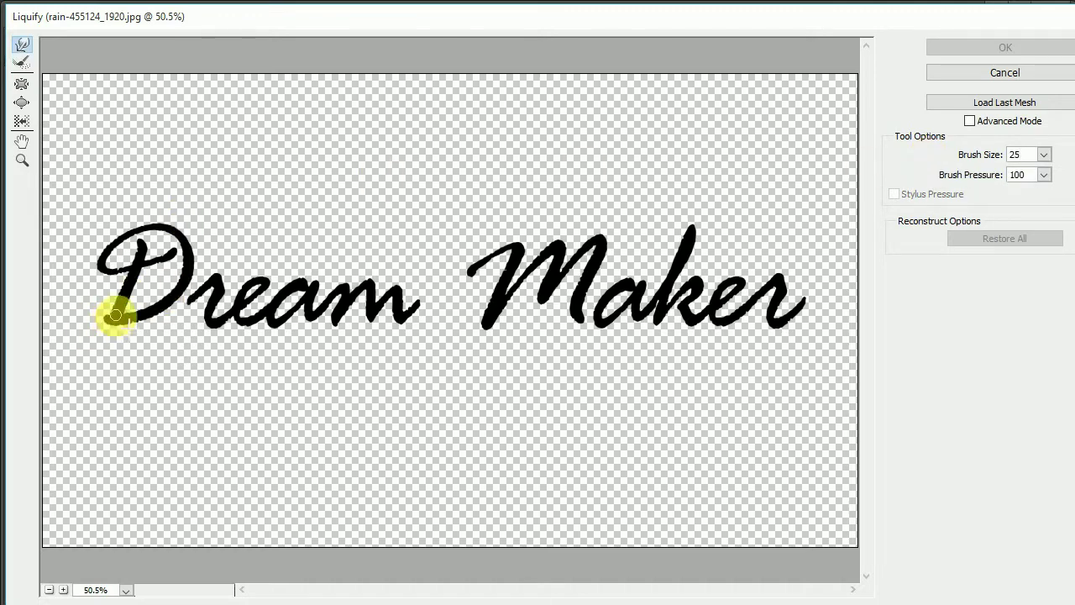
pyautogui.moveTo(111, 325); pyautogui.dragTo(113, 353)
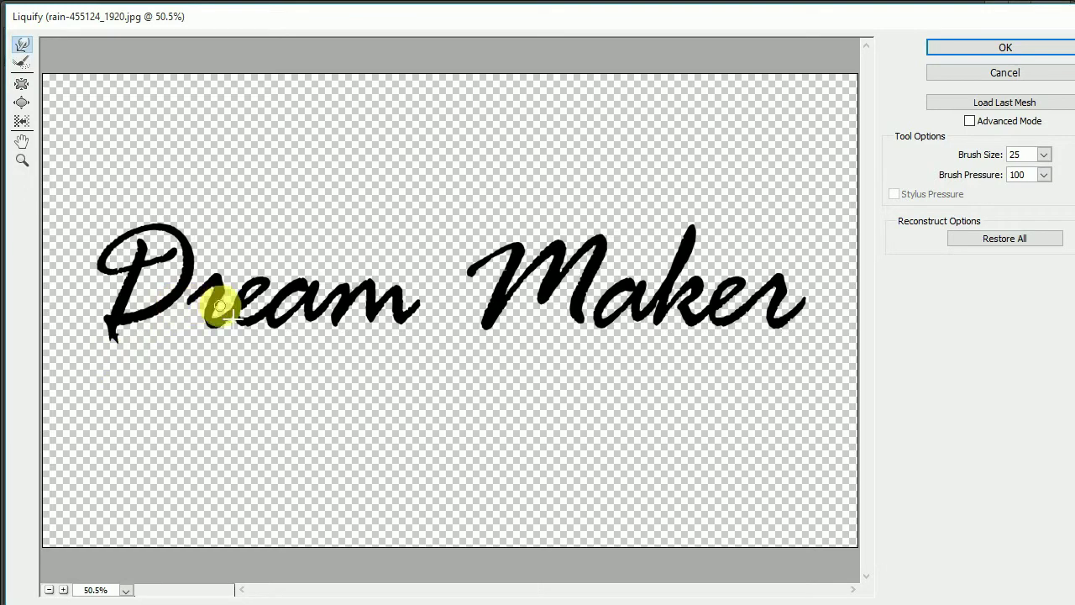
# Zoom in on 'Dream', bloat the base of the r, and start a drip
pyautogui.press('z')
pyautogui.moveTo(133, 261); pyautogui.dragTo(367, 391)
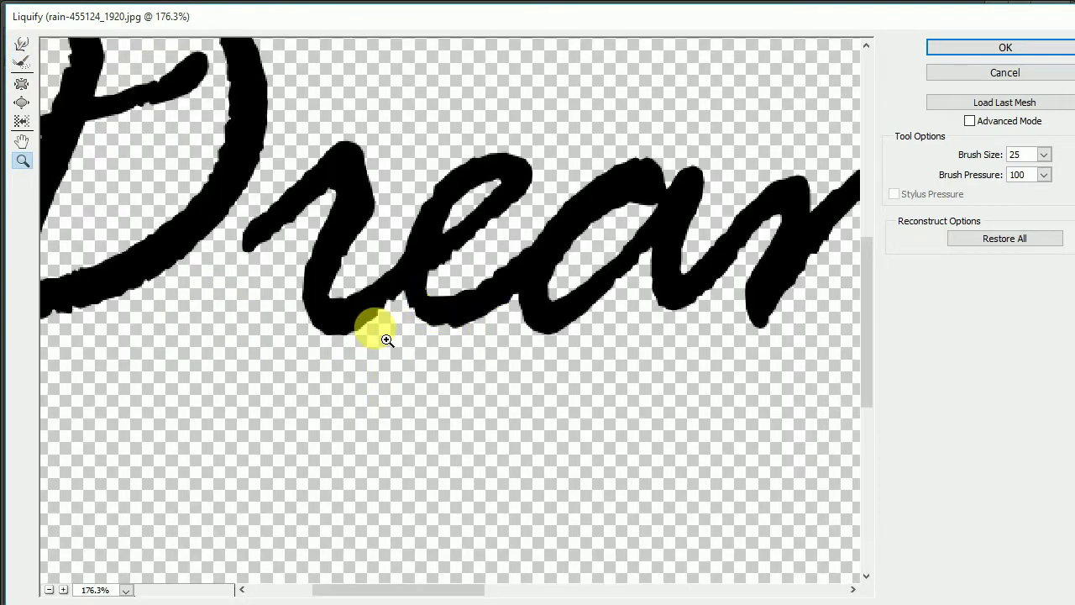
pyautogui.press('b')
pyautogui.moveTo(346, 325); pyautogui.dragTo(334, 377)
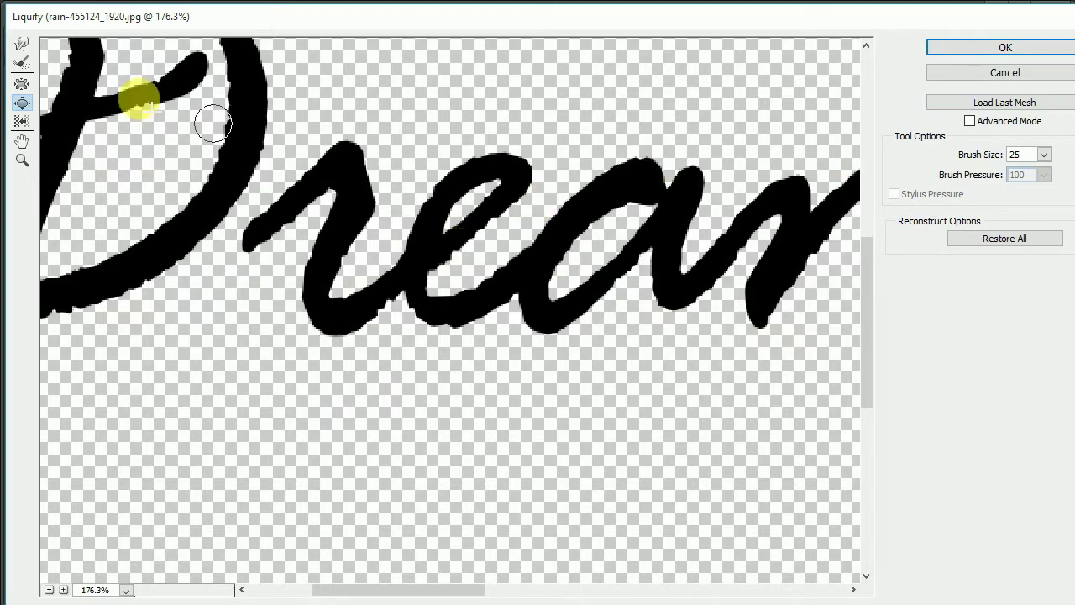
pyautogui.click(21, 46)
pyautogui.moveTo(342, 345)
pyautogui.mouseDown()
pyautogui.moveTo(346, 331)
pyautogui.moveTo(339, 395)
pyautogui.mouseUp()
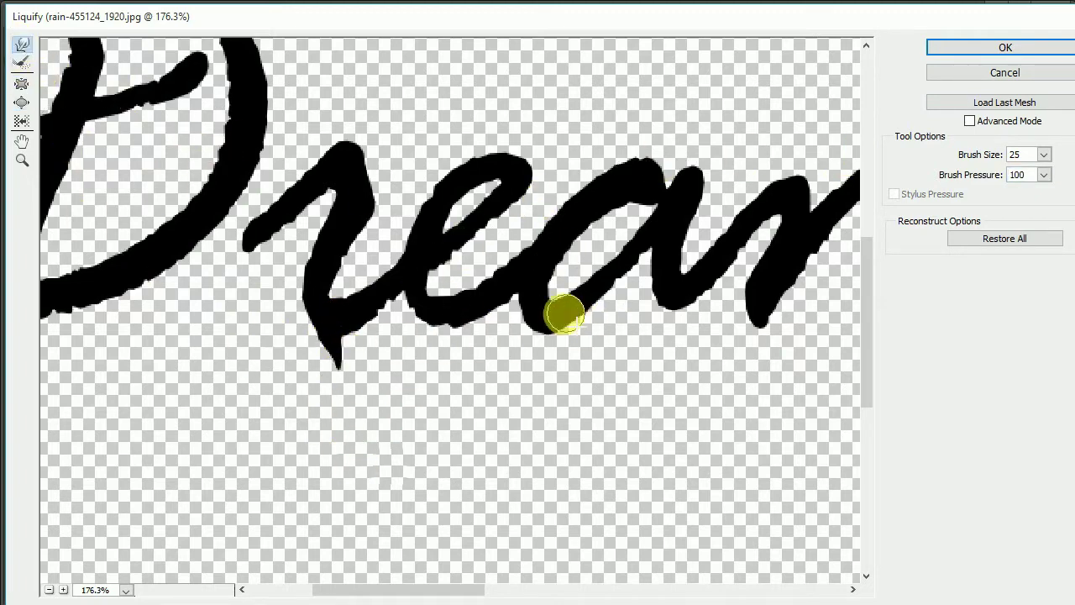
# Pull the e and m downstrokes into pointed dripping tails
pyautogui.moveTo(545, 324); pyautogui.dragTo(552, 468)
pyautogui.moveTo(771, 290); pyautogui.dragTo(762, 401)
pyautogui.moveTo(785, 336); pyautogui.dragTo(336, 357)
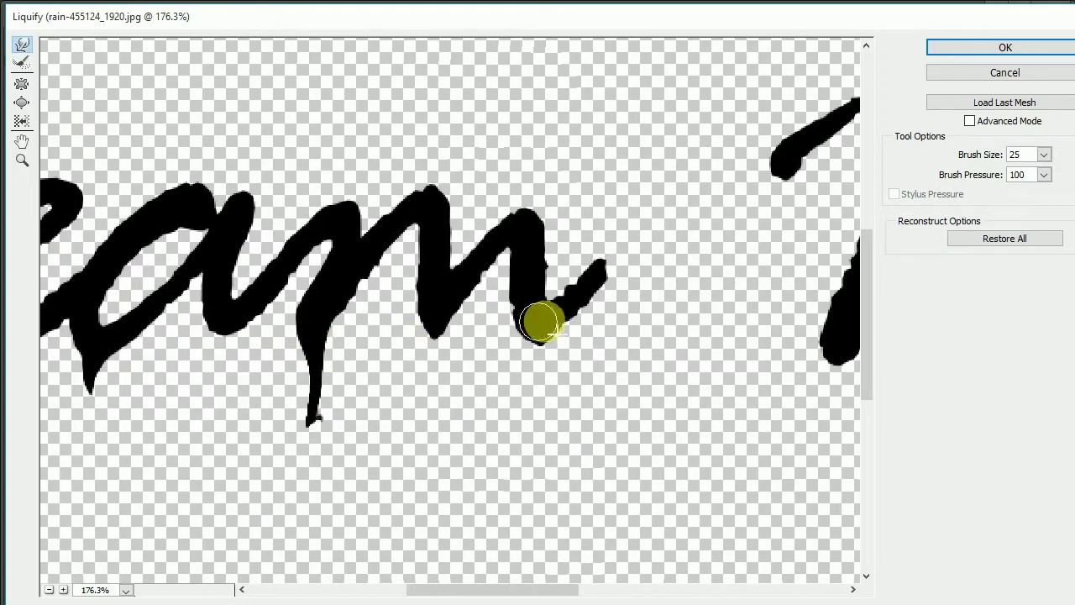
pyautogui.moveTo(530, 348); pyautogui.dragTo(509, 471)
pyautogui.moveTo(434, 307); pyautogui.dragTo(434, 495)
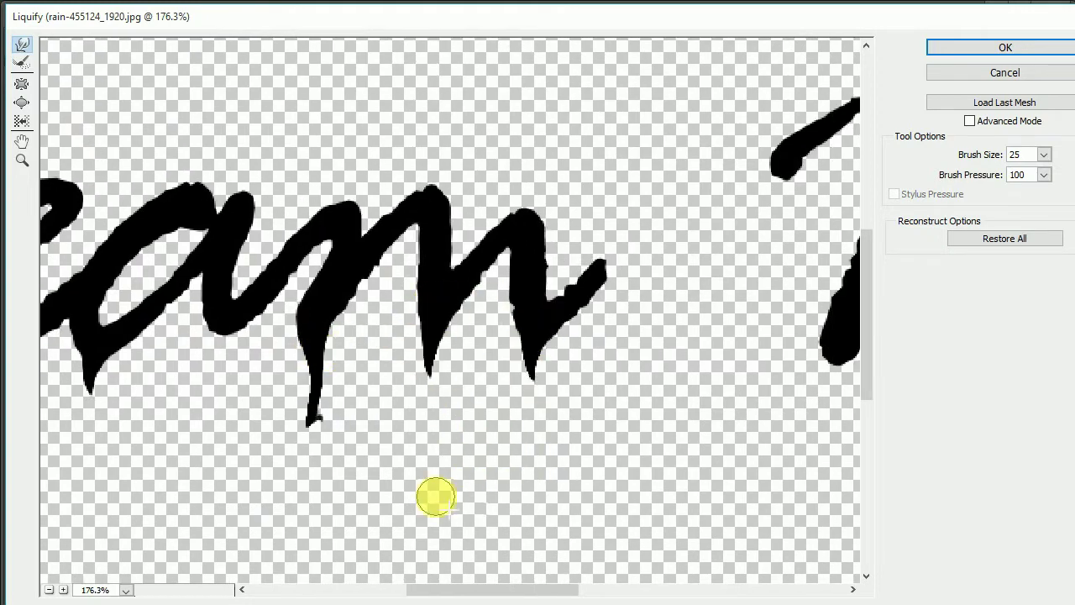
pyautogui.moveTo(728, 371)
pyautogui.mouseDown()
pyautogui.moveTo(683, 394)
pyautogui.moveTo(395, 337)
pyautogui.moveTo(427, 364)
pyautogui.moveTo(456, 480)
pyautogui.mouseUp()
# Rework the M's downstroke in 'Maker' into a curved tail and a longer drip
pyautogui.hotkey('ctrl', 'z')
pyautogui.moveTo(426, 384); pyautogui.dragTo(442, 456)
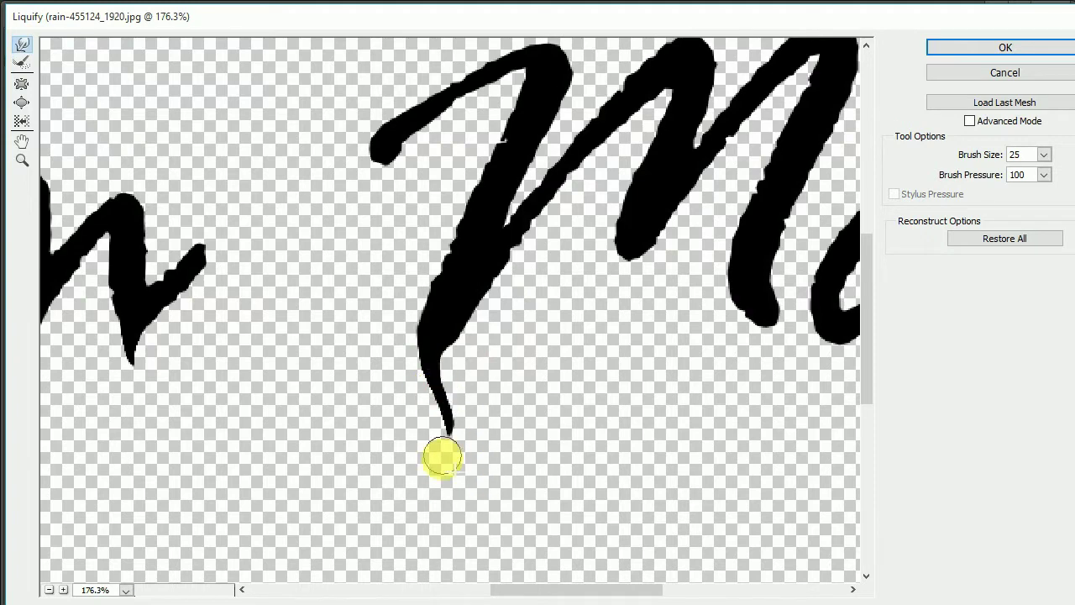
pyautogui.moveTo(604, 383); pyautogui.dragTo(250, 300)
pyautogui.moveTo(403, 224); pyautogui.dragTo(446, 310)
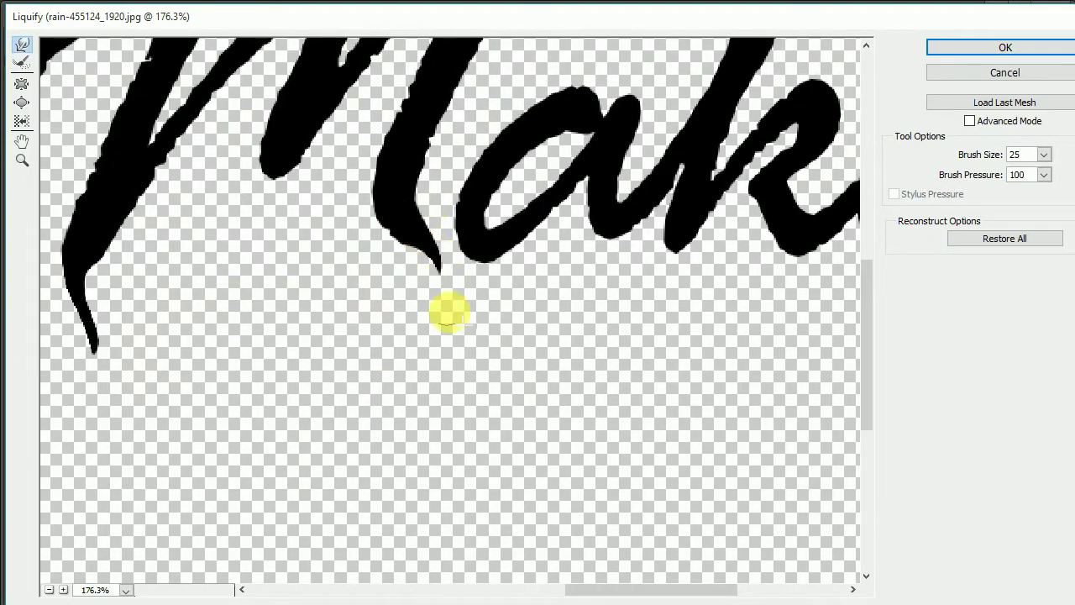
pyautogui.moveTo(430, 257); pyautogui.dragTo(451, 360)
# Pull pointed drips down from the r and the k/e join of 'Maker'
pyautogui.moveTo(732, 227); pyautogui.dragTo(392, 283)
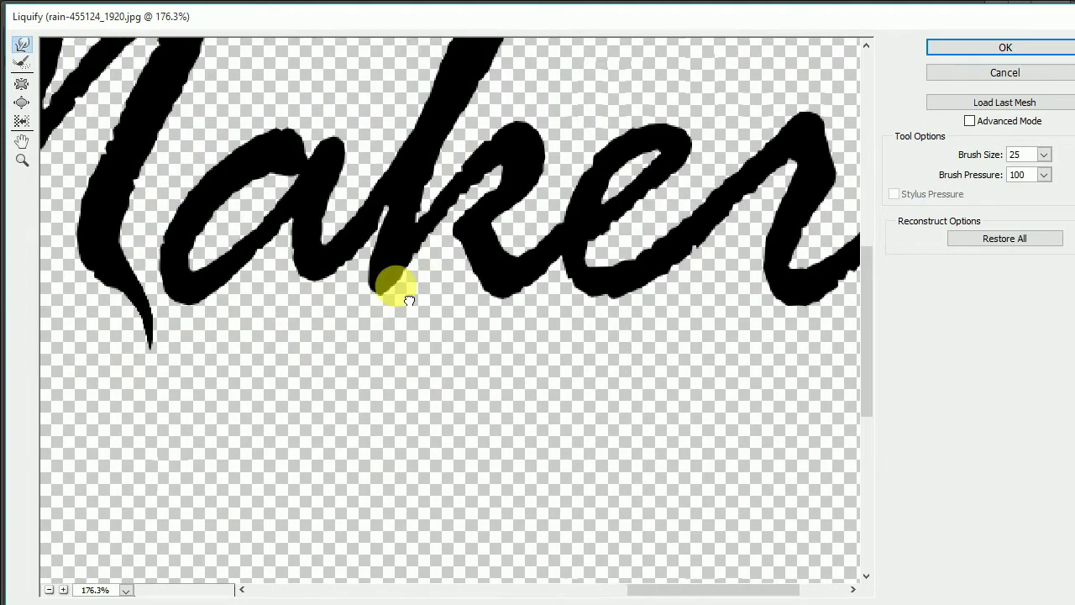
pyautogui.moveTo(709, 273); pyautogui.dragTo(737, 353)
pyautogui.hotkey('ctrl', 'z')
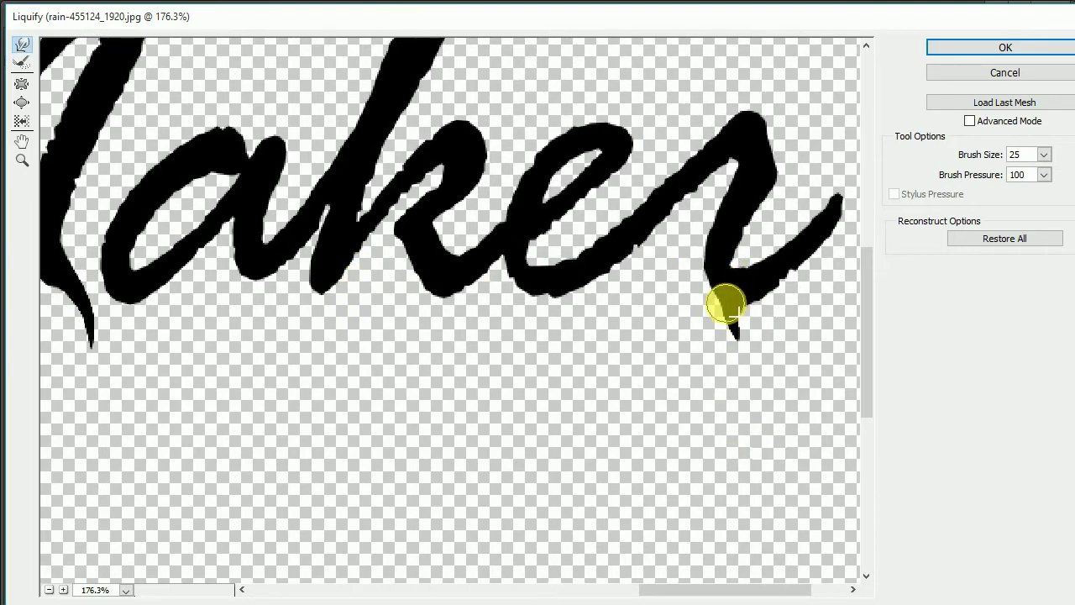
pyautogui.moveTo(728, 299); pyautogui.dragTo(734, 361)
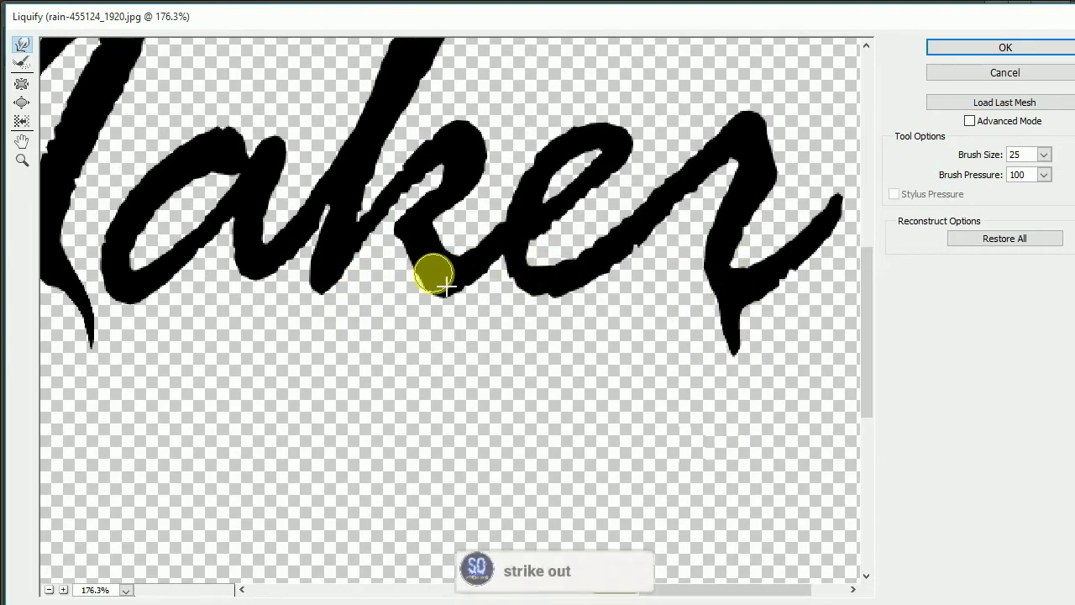
pyautogui.moveTo(435, 281); pyautogui.dragTo(467, 331)
pyautogui.moveTo(445, 283); pyautogui.dragTo(476, 395)
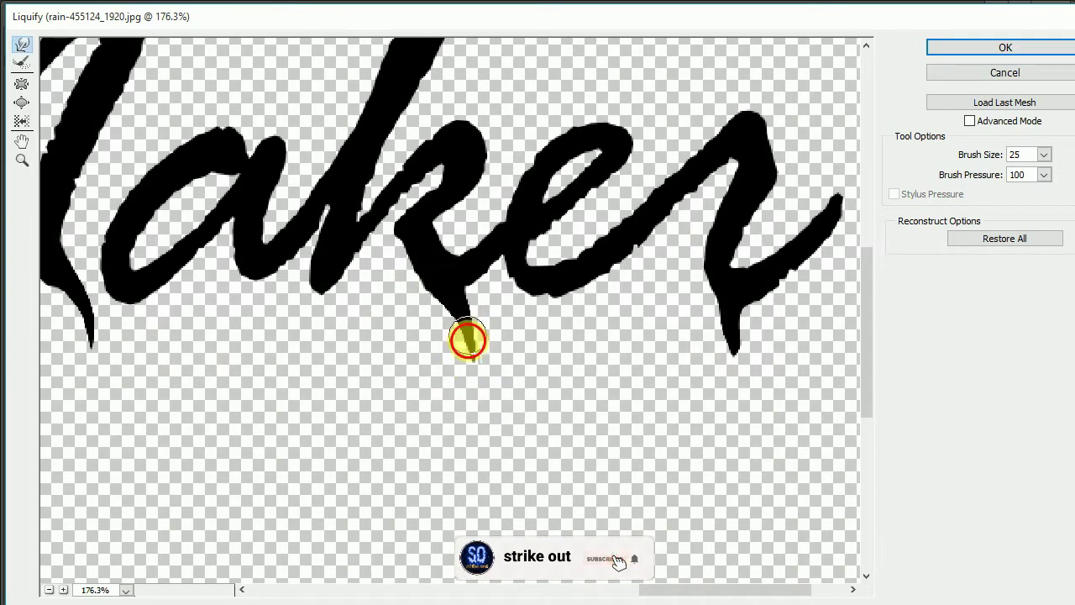
pyautogui.moveTo(465, 336); pyautogui.dragTo(502, 393)
# Add a long pointed drip under the a/k join of 'Maker'
pyautogui.hscroll(-3, 502, 393)
pyautogui.hscroll(-2, 515, 328)
pyautogui.moveTo(576, 252)
pyautogui.mouseDown()
pyautogui.moveTo(568, 328)
pyautogui.moveTo(593, 392)
pyautogui.mouseUp()
pyautogui.moveTo(564, 336); pyautogui.dragTo(564, 432)
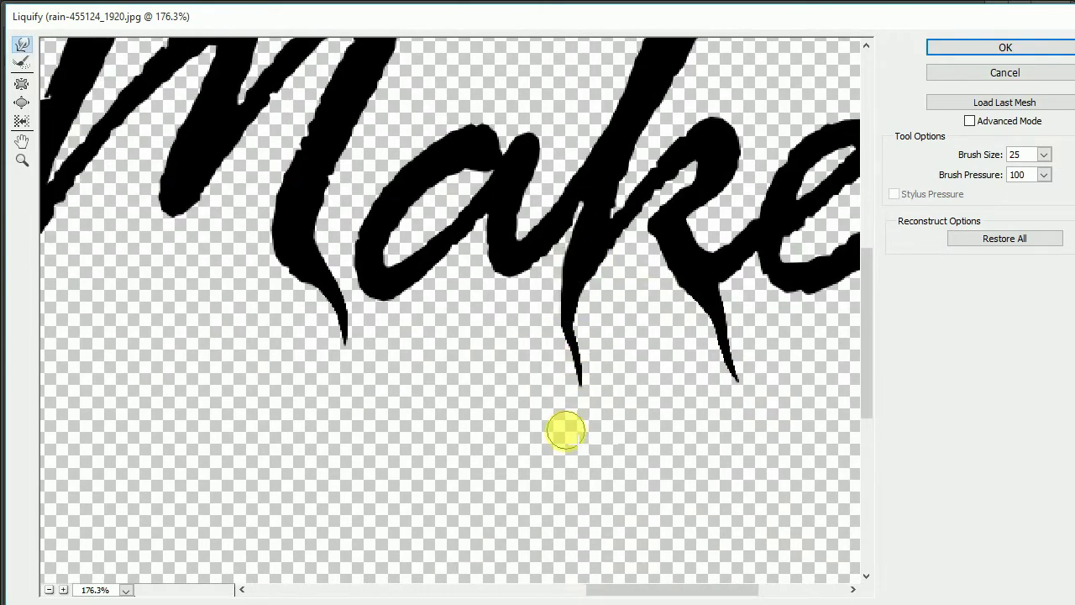
# Stretch the middle and right downstrokes of the m in 'Dream' into drips
pyautogui.hscroll(-2, 461, 365)
pyautogui.hscroll(-2, 440, 305)
pyautogui.hscroll(-2, 449, 263)
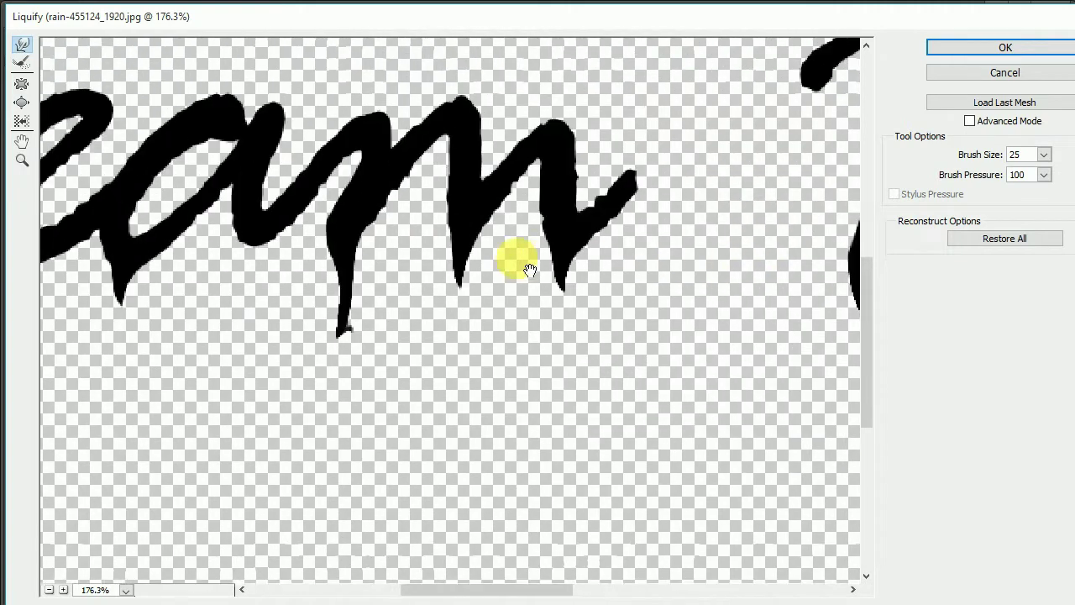
pyautogui.moveTo(455, 244); pyautogui.dragTo(461, 304)
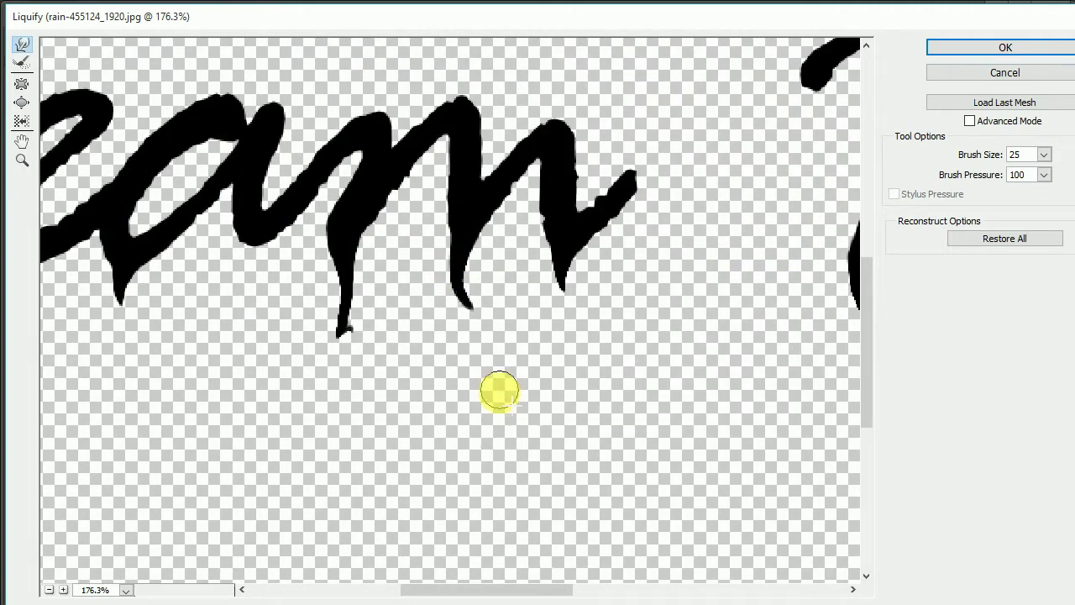
pyautogui.moveTo(569, 264); pyautogui.dragTo(574, 356)
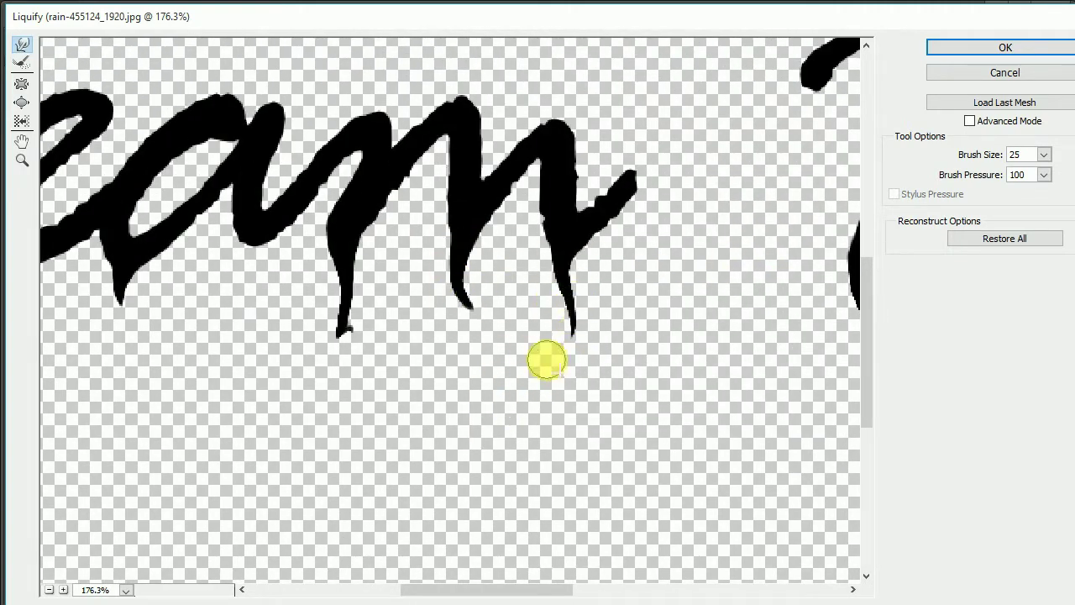
# Add drips under the a, e and r of 'Dream' and apply the Liquify changes
pyautogui.hscroll(-2, 557, 336)
pyautogui.hscroll(-2, 572, 315)
pyautogui.moveTo(593, 288); pyautogui.dragTo(596, 323)
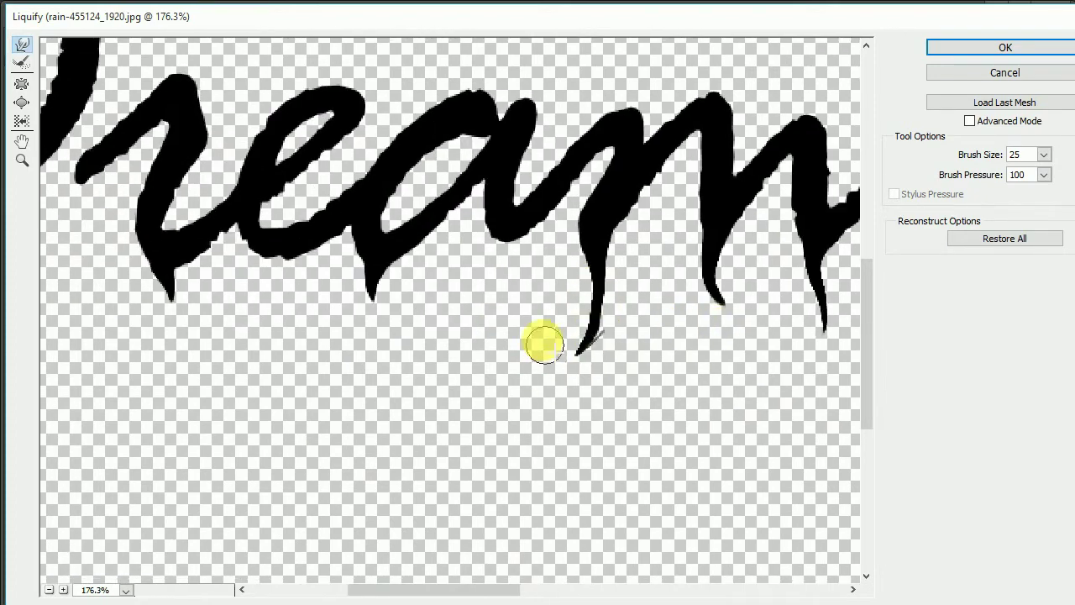
pyautogui.hscroll(-2, 543, 344)
pyautogui.moveTo(553, 273); pyautogui.dragTo(562, 353)
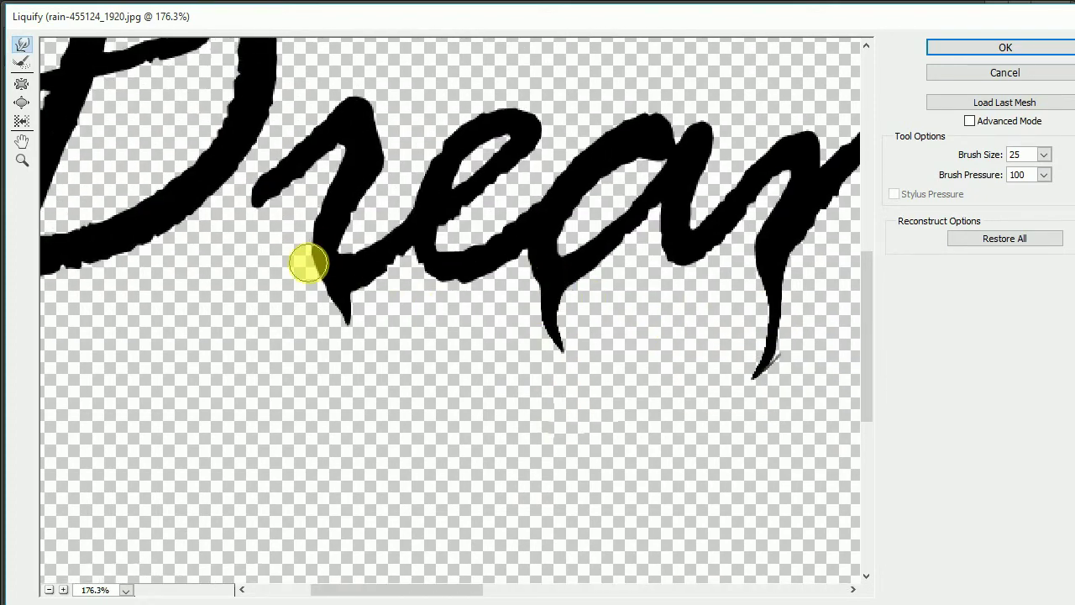
pyautogui.hscroll(-3, 307, 264)
pyautogui.moveTo(278, 243); pyautogui.dragTo(303, 370)
pyautogui.click(996, 77)
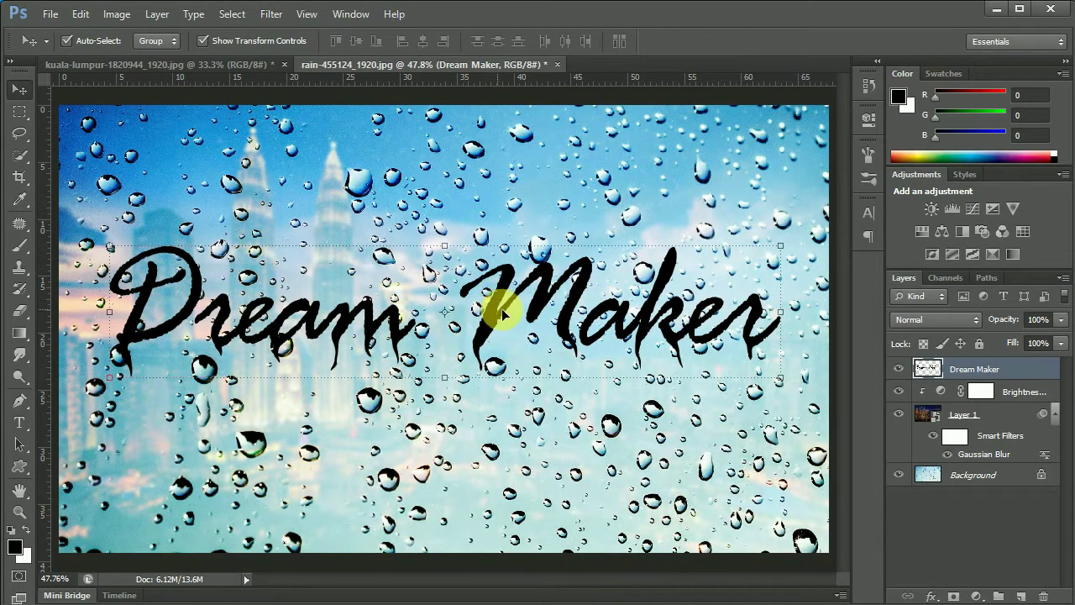
# Set the Dream Maker layer's blend mode to Overlay, keeping that layer selected
pyautogui.click(938, 315)
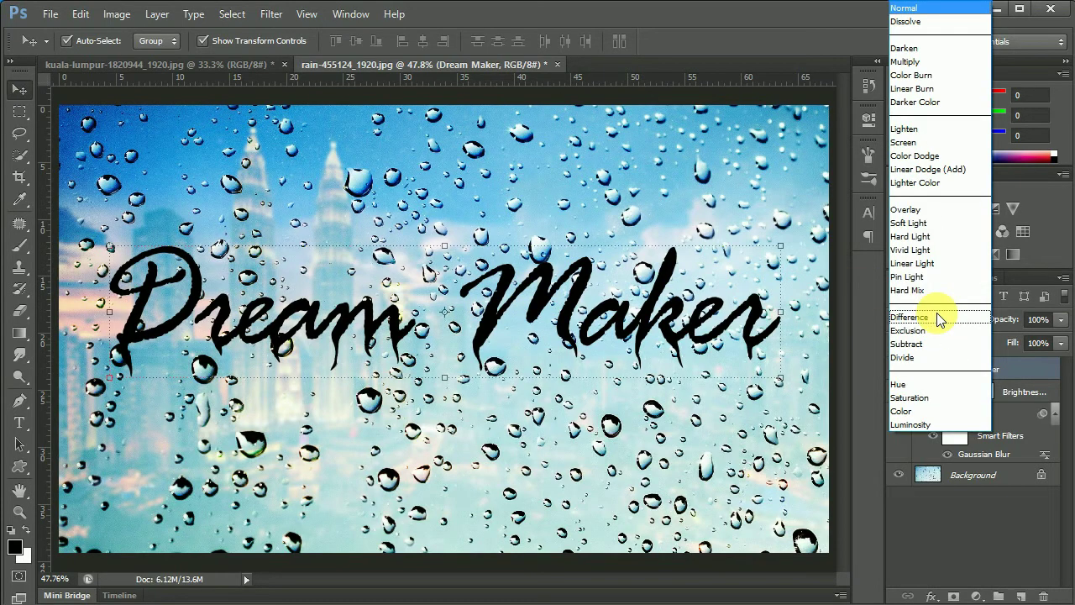
pyautogui.click(937, 209)
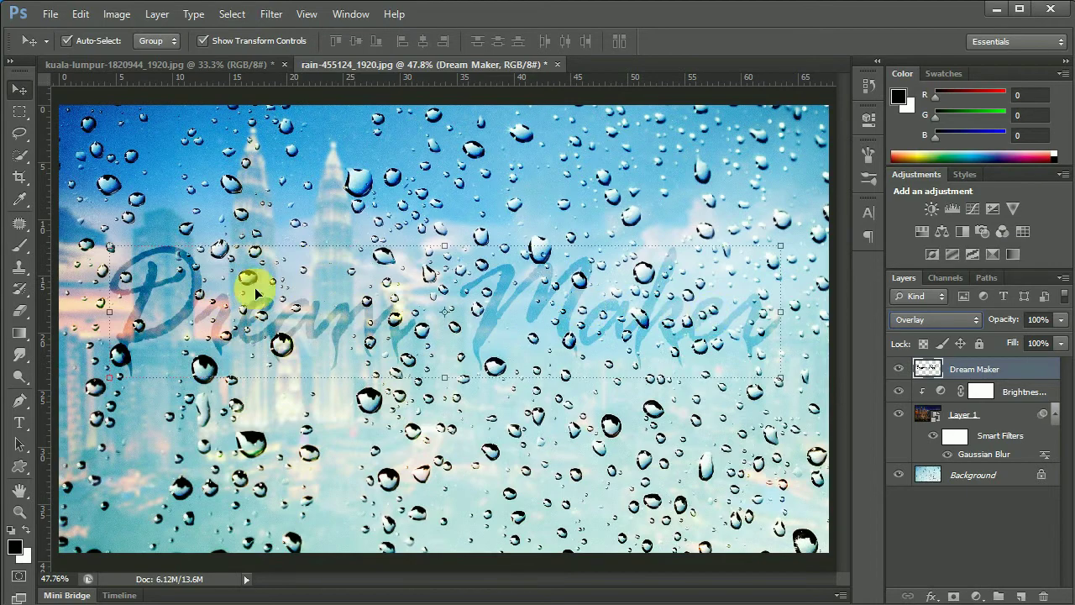
pyautogui.click(588, 438)
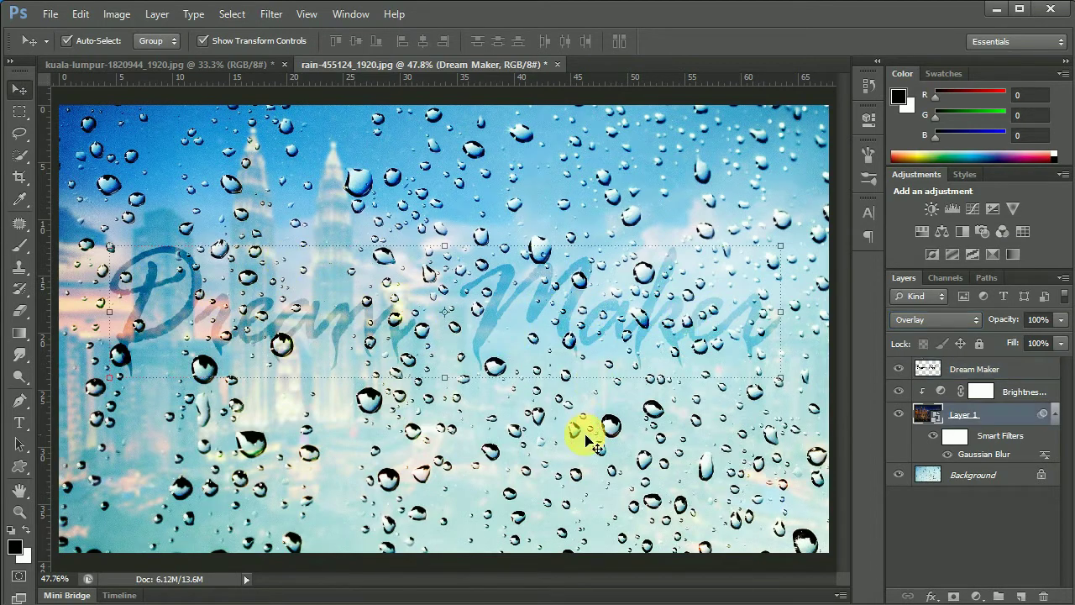
pyautogui.click(568, 323)
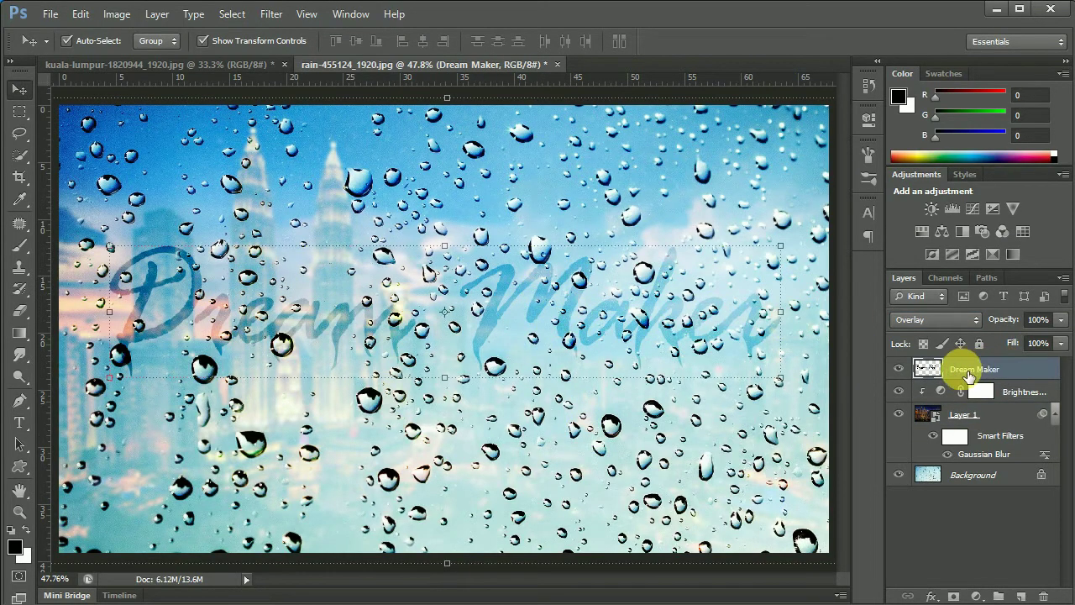
# Duplicate the Dream Maker layer and add a white layer mask to the copy
pyautogui.press('x')
pyautogui.moveTo(988, 373); pyautogui.dragTo(1022, 595)
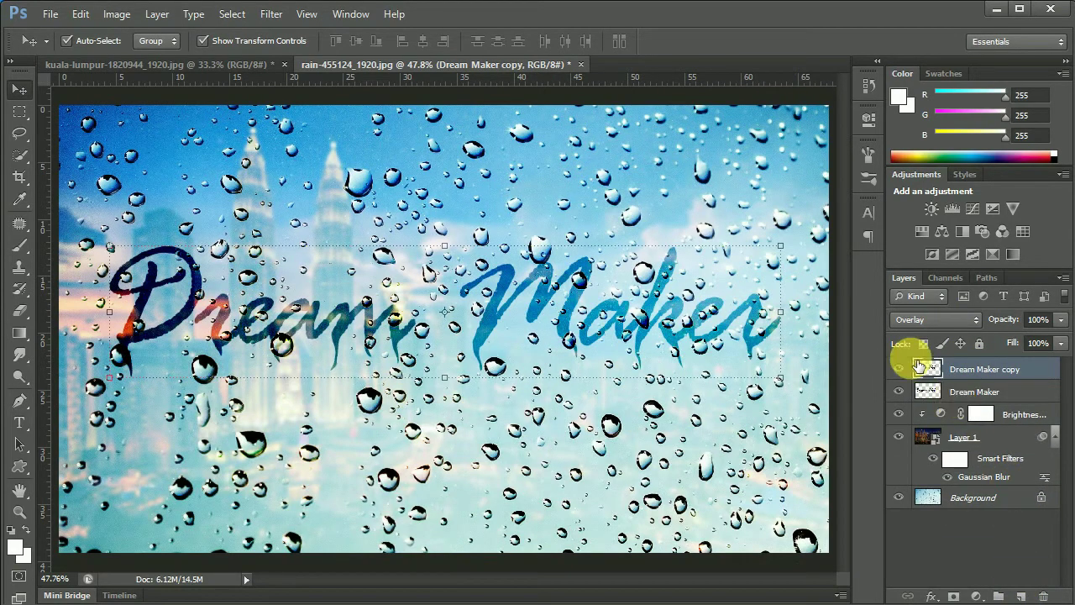
pyautogui.click(14, 548)
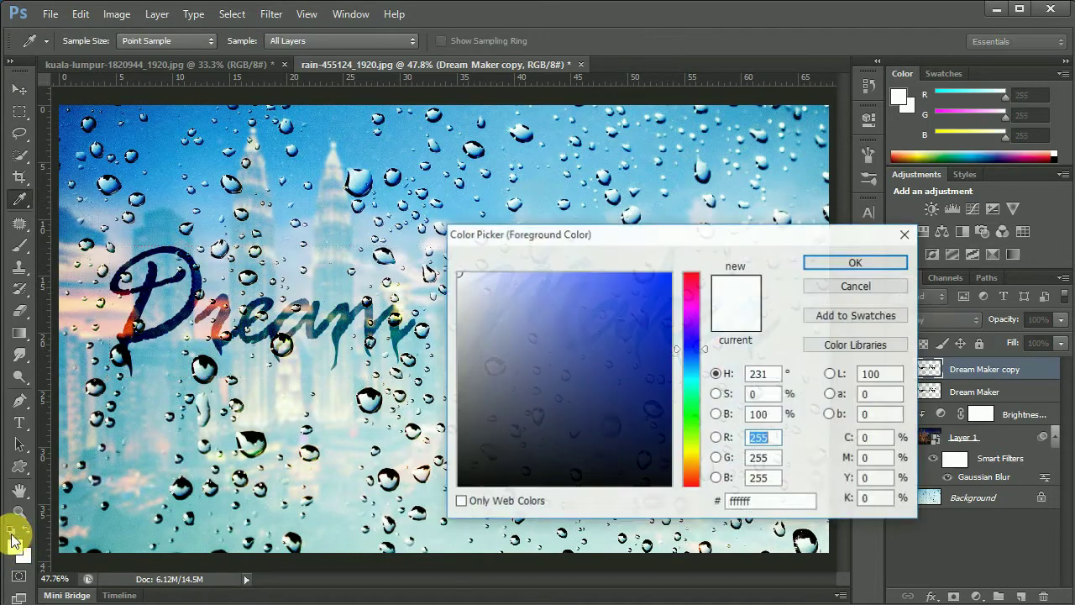
pyautogui.click(869, 287)
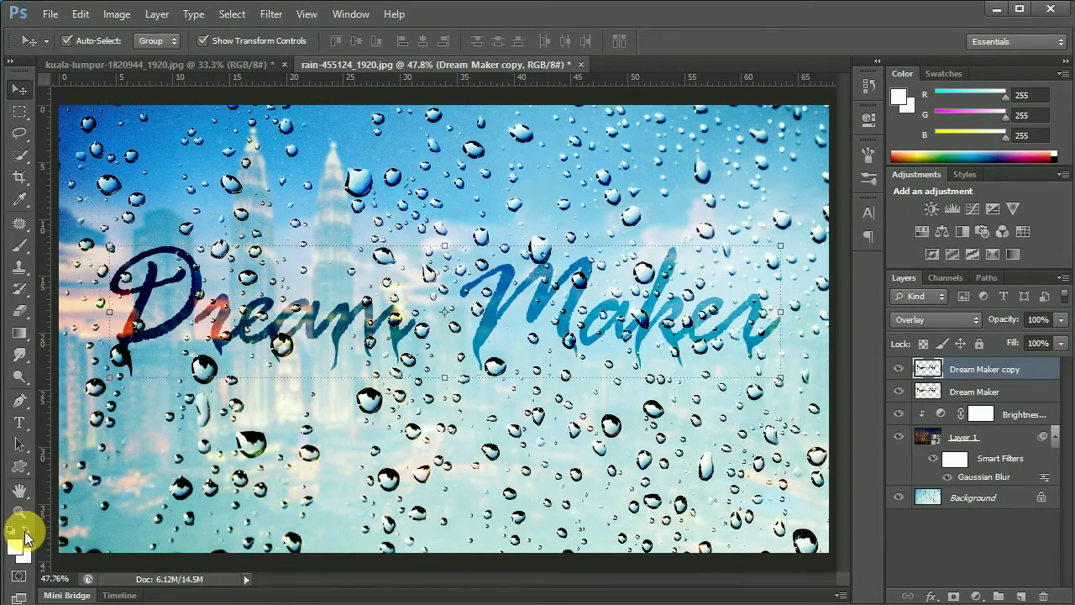
pyautogui.click(20, 530)
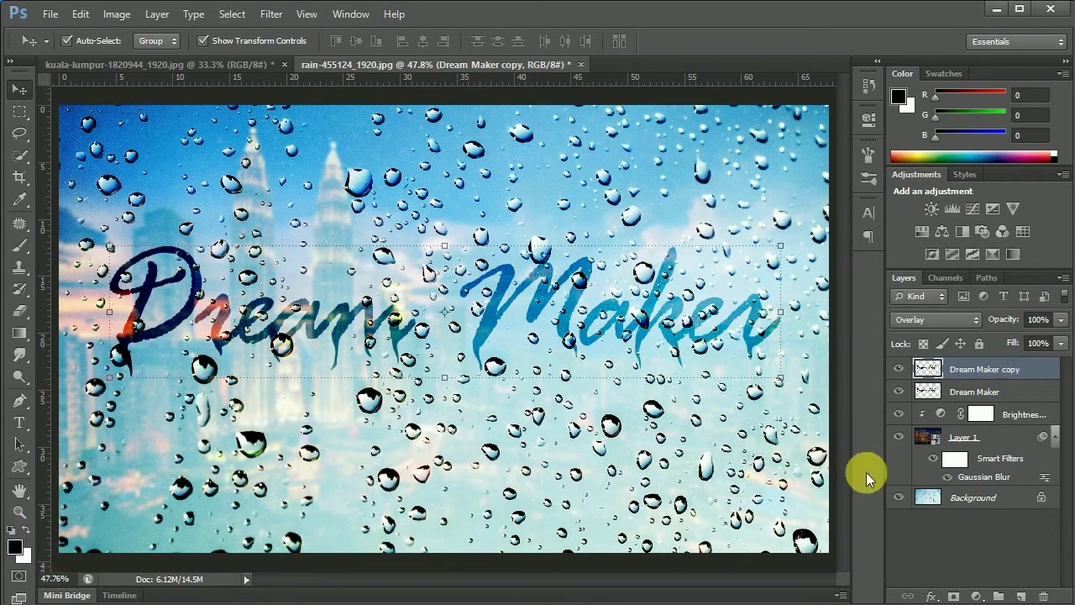
pyautogui.click(954, 596)
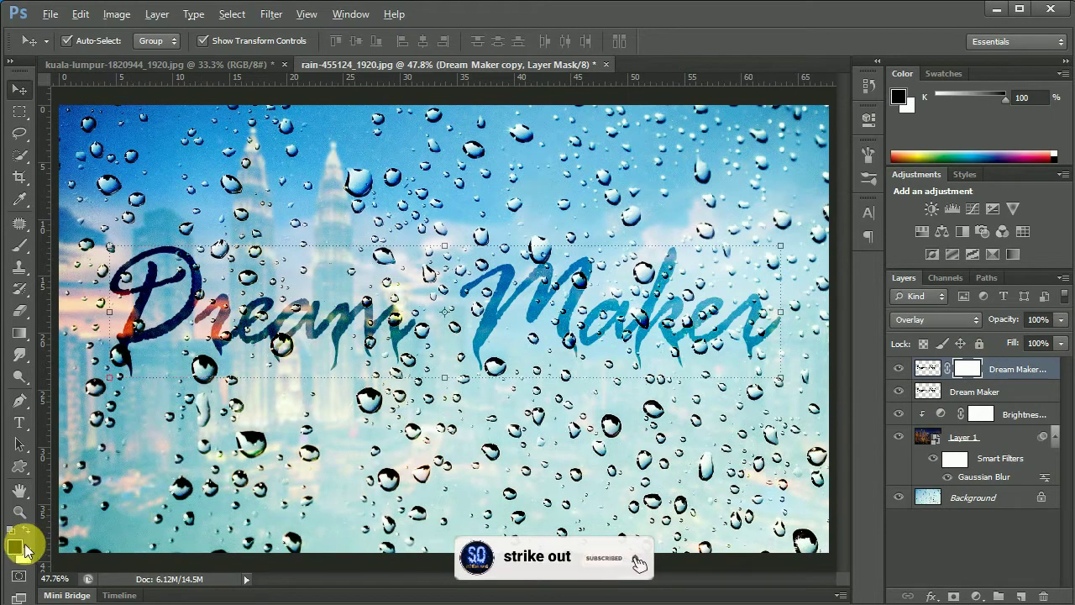
# Invert the copy's mask to black and set pure white as the foreground colour
pyautogui.hotkey('ctrl', 'i')
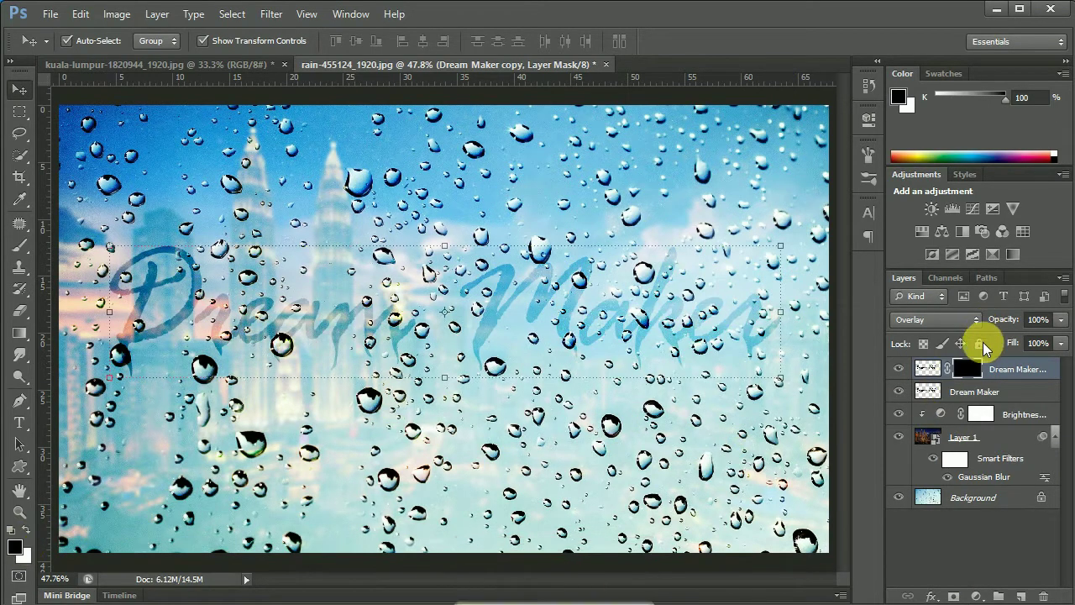
pyautogui.click(15, 551)
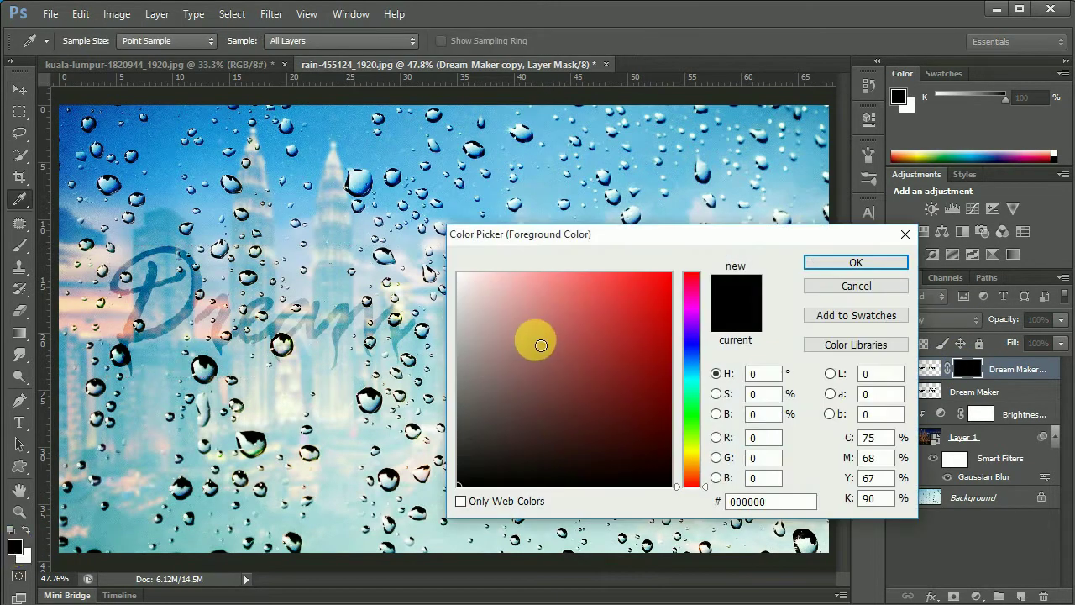
pyautogui.moveTo(542, 345); pyautogui.dragTo(452, 250)
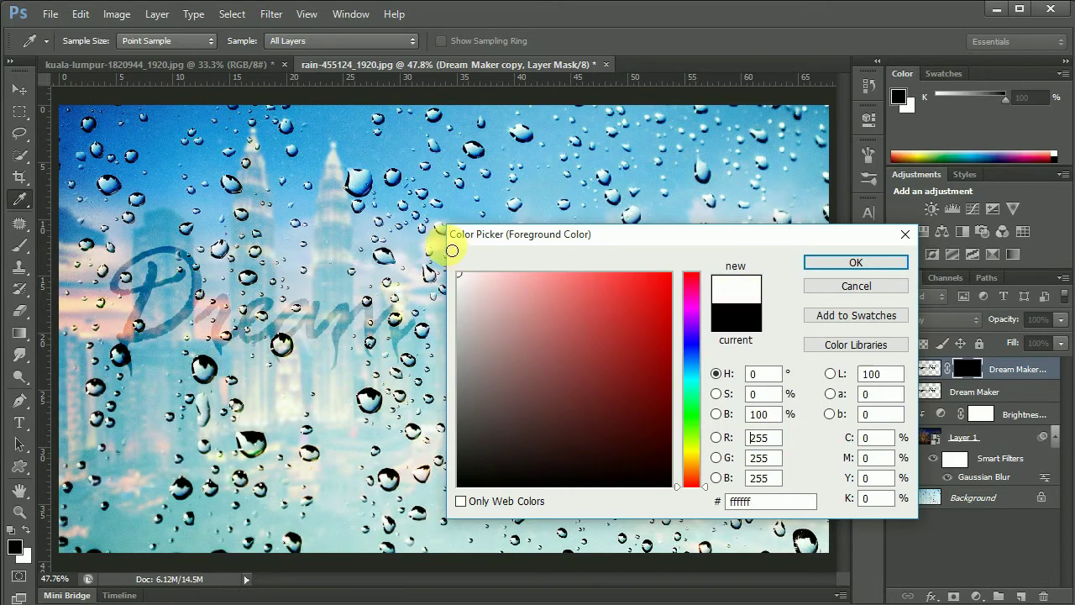
pyautogui.click(874, 269)
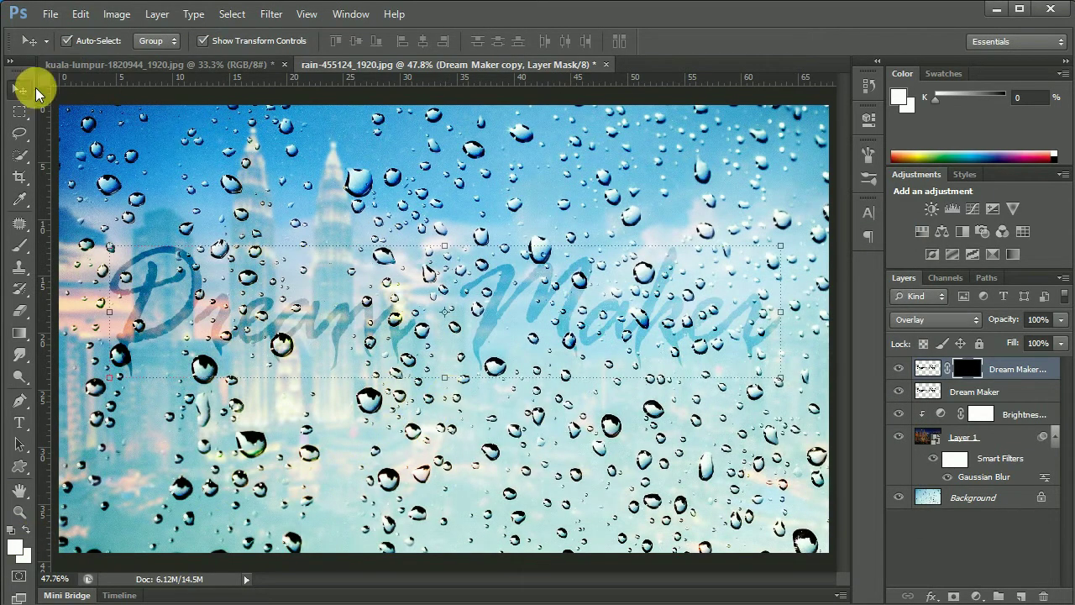
pyautogui.click(19, 244)
# Brush white over the lettering on the copy's mask, then select Layer 1 with Move
pyautogui.moveTo(392, 281)
pyautogui.mouseDown()
pyautogui.moveTo(366, 299)
pyautogui.moveTo(773, 269)
pyautogui.moveTo(616, 283)
pyautogui.moveTo(803, 372)
pyautogui.moveTo(660, 418)
pyautogui.moveTo(648, 401)
pyautogui.moveTo(542, 391)
pyautogui.moveTo(842, 375)
pyautogui.moveTo(584, 382)
pyautogui.mouseUp()
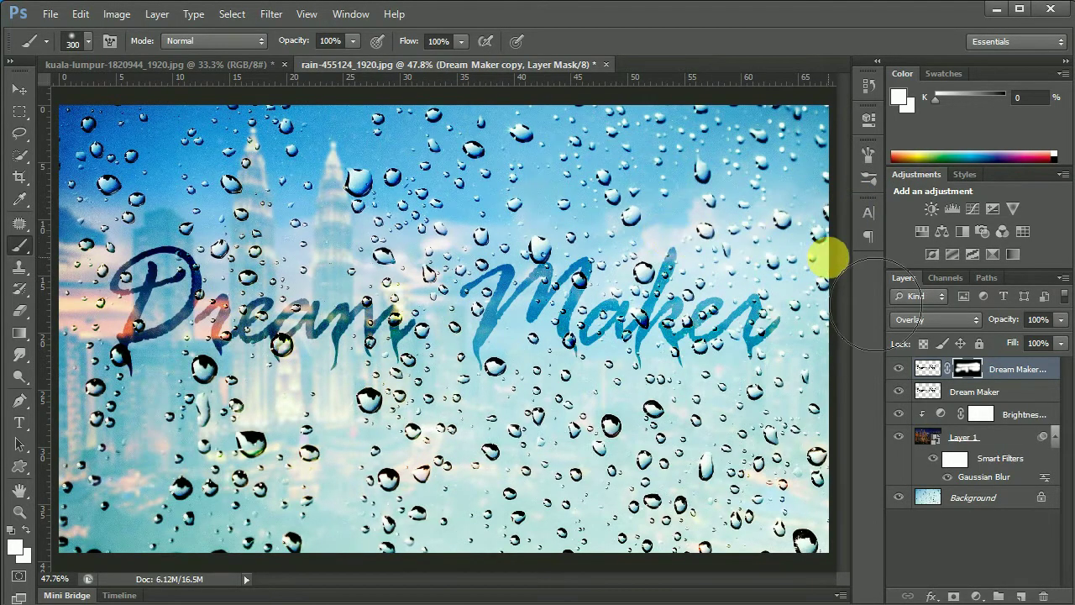
pyautogui.press('v')
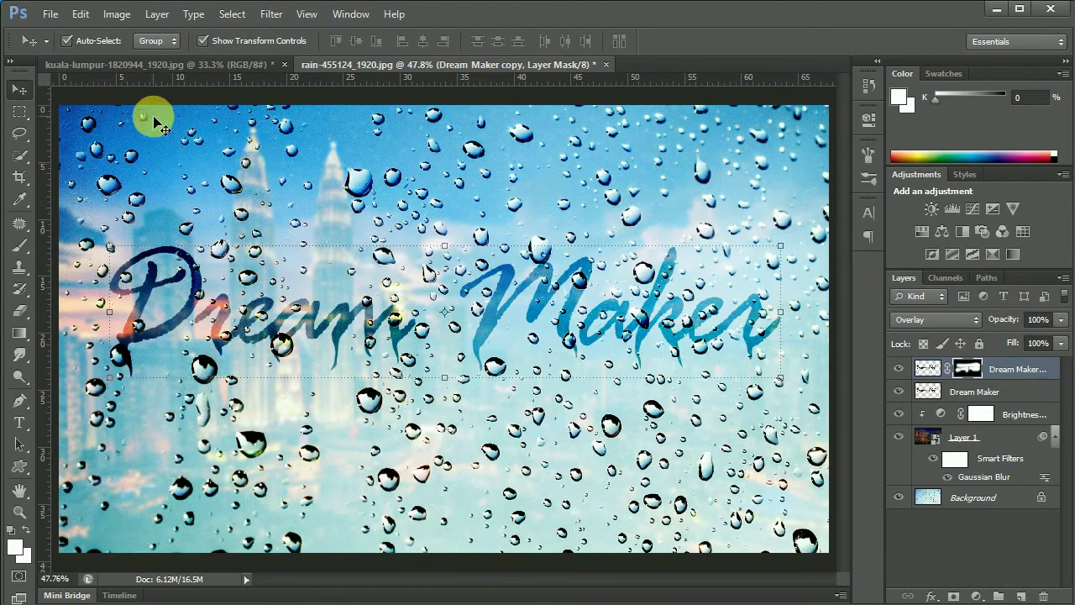
pyautogui.click(674, 439)
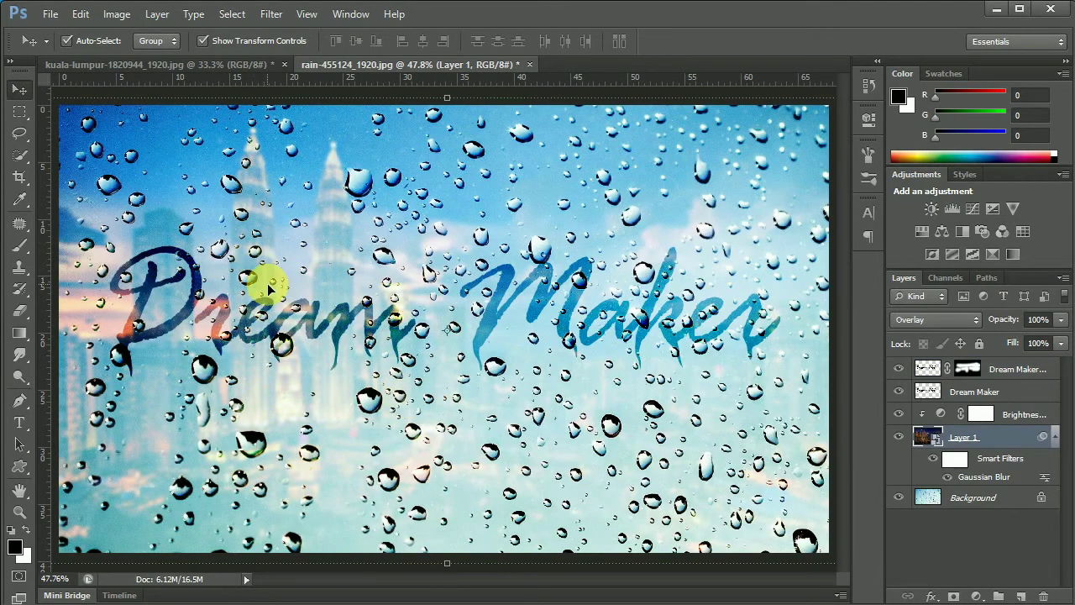